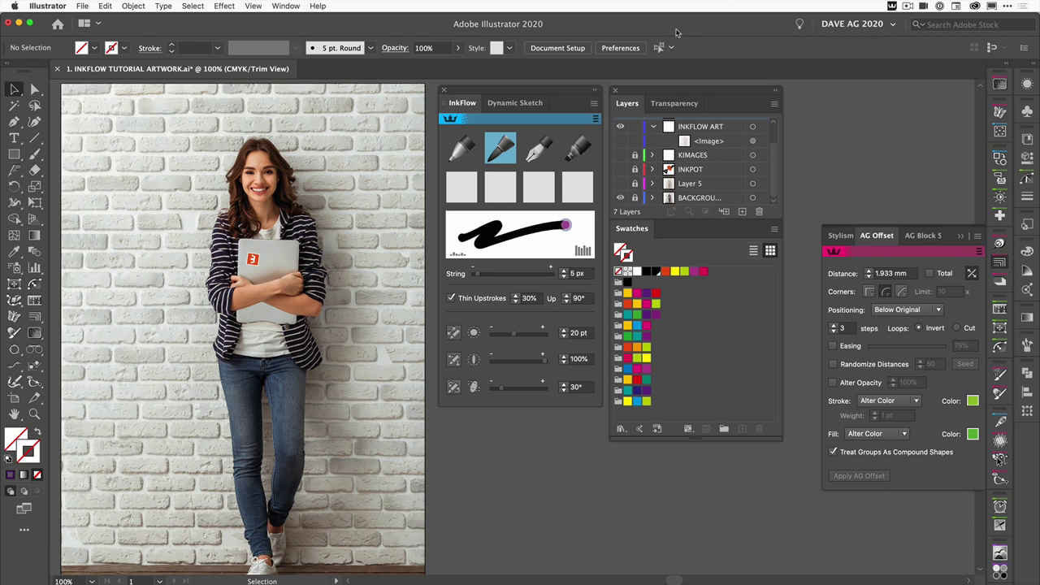
# Show Layer 5's pencil lettering sketch over the brick-wall photo and lock it
pyautogui.click(619, 183)
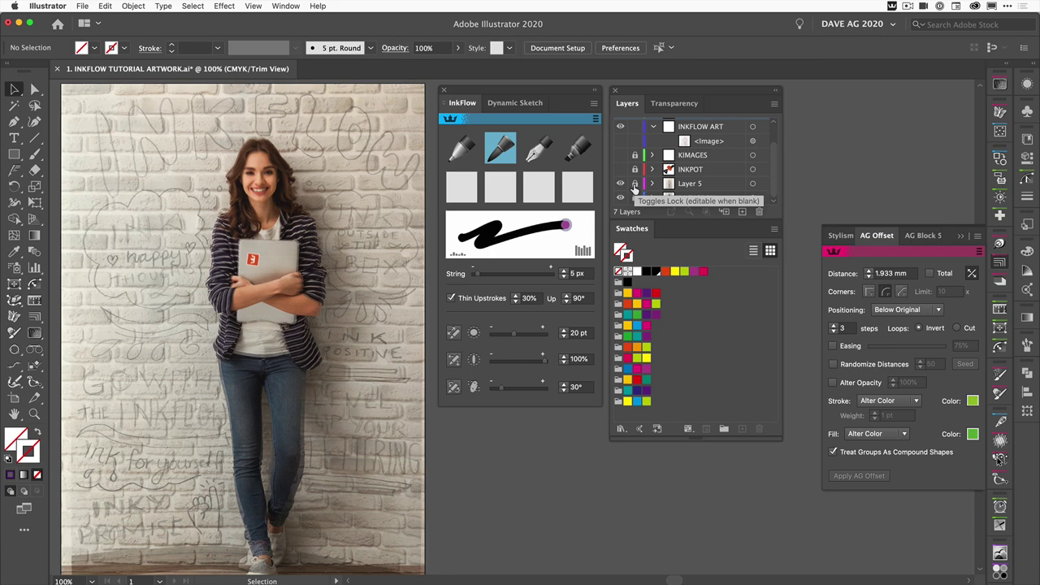
pyautogui.click(634, 183)
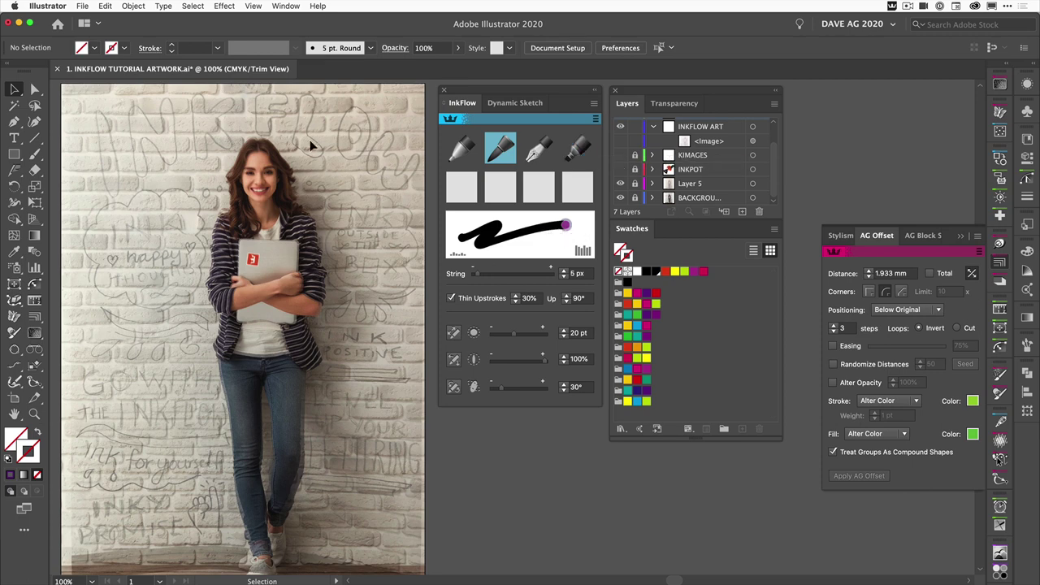
# Ink the INKFLOW title across the top with the InkFlow brush and select its strokes
pyautogui.click(14, 169)
pyautogui.moveTo(102, 114)
pyautogui.mouseDown()
pyautogui.moveTo(118, 193)
pyautogui.moveTo(173, 104)
pyautogui.moveTo(195, 163)
pyautogui.mouseUp()
pyautogui.moveTo(242, 91)
pyautogui.mouseDown()
pyautogui.moveTo(244, 166)
pyautogui.moveTo(305, 91)
pyautogui.moveTo(324, 160)
pyautogui.mouseUp()
pyautogui.moveTo(362, 114); pyautogui.dragTo(357, 119)
pyautogui.moveTo(370, 120); pyautogui.dragTo(413, 104)
pyautogui.press('v')
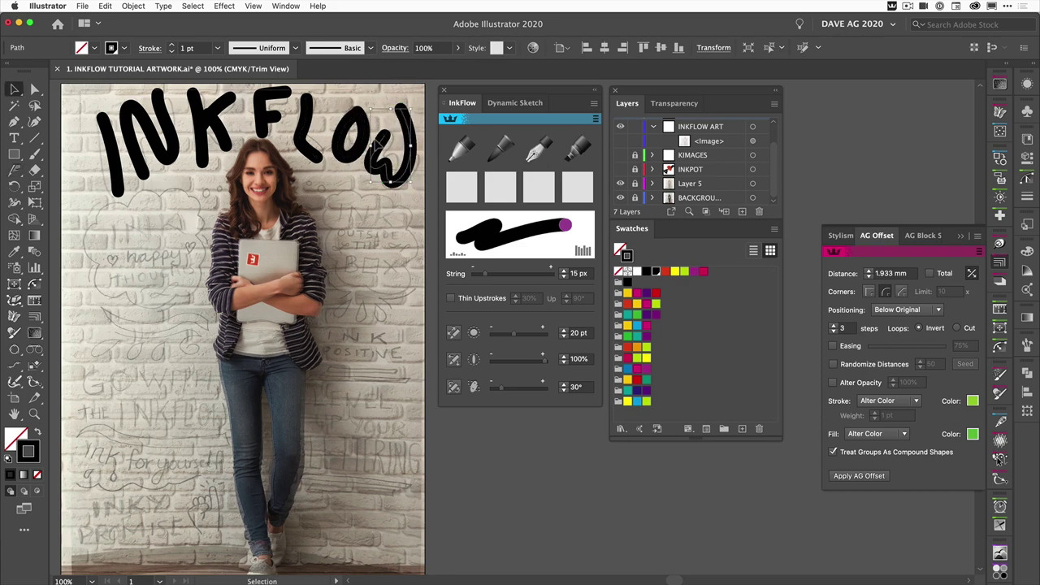
pyautogui.hotkey('ctrl', 'a')
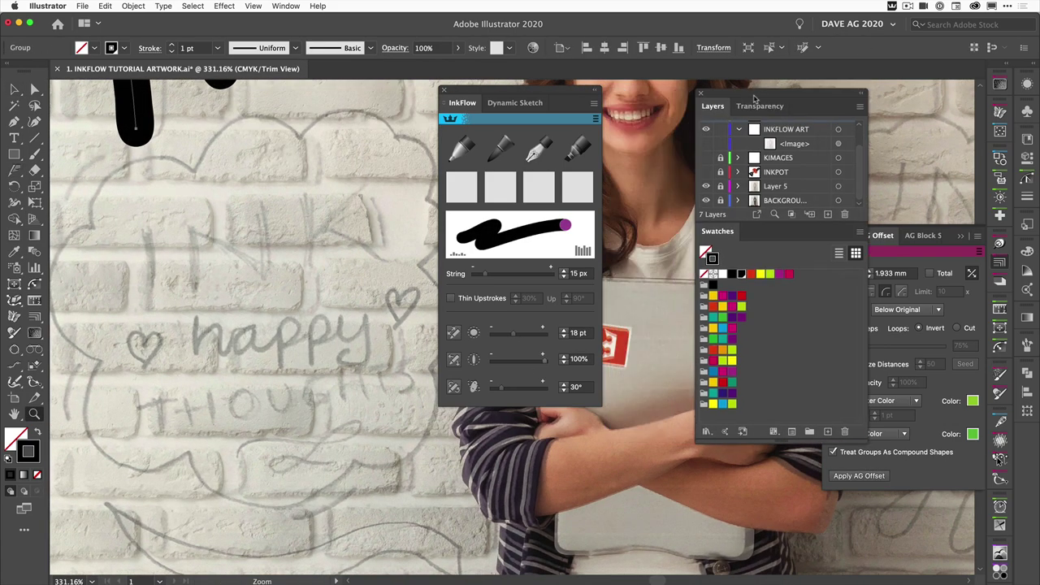
# Trace the thought-cloud outline and its small bubble circles in a fine pen style
pyautogui.click(520, 178)
pyautogui.moveTo(195, 173)
pyautogui.mouseDown()
pyautogui.moveTo(110, 185)
pyautogui.moveTo(90, 341)
pyautogui.moveTo(175, 463)
pyautogui.moveTo(349, 450)
pyautogui.moveTo(463, 213)
pyautogui.moveTo(243, 120)
pyautogui.moveTo(195, 174)
pyautogui.mouseUp()
pyautogui.moveTo(455, 110); pyautogui.dragTo(485, 113)
pyautogui.click(638, 177)
pyautogui.moveTo(156, 223); pyautogui.dragTo(153, 305)
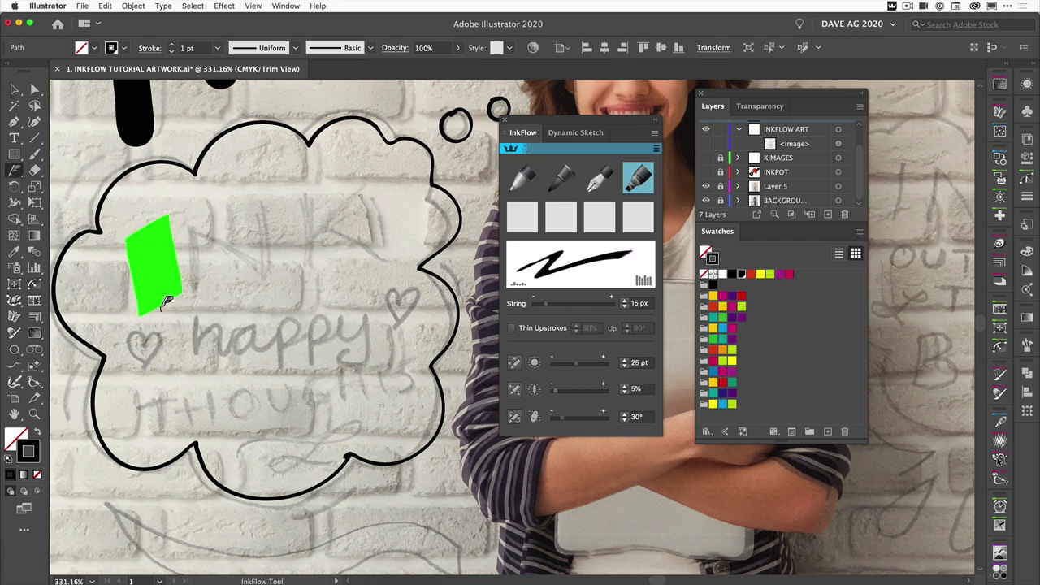
# Ink bold marker letters INK inside the cloud
pyautogui.moveTo(195, 213); pyautogui.dragTo(199, 291)
pyautogui.moveTo(188, 217)
pyautogui.mouseDown()
pyautogui.moveTo(262, 242)
pyautogui.moveTo(271, 261)
pyautogui.mouseUp()
pyautogui.moveTo(273, 266)
pyautogui.mouseDown()
pyautogui.moveTo(295, 156)
pyautogui.moveTo(300, 268)
pyautogui.mouseUp()
pyautogui.moveTo(357, 150); pyautogui.dragTo(318, 218)
pyautogui.moveTo(318, 217); pyautogui.dragTo(396, 245)
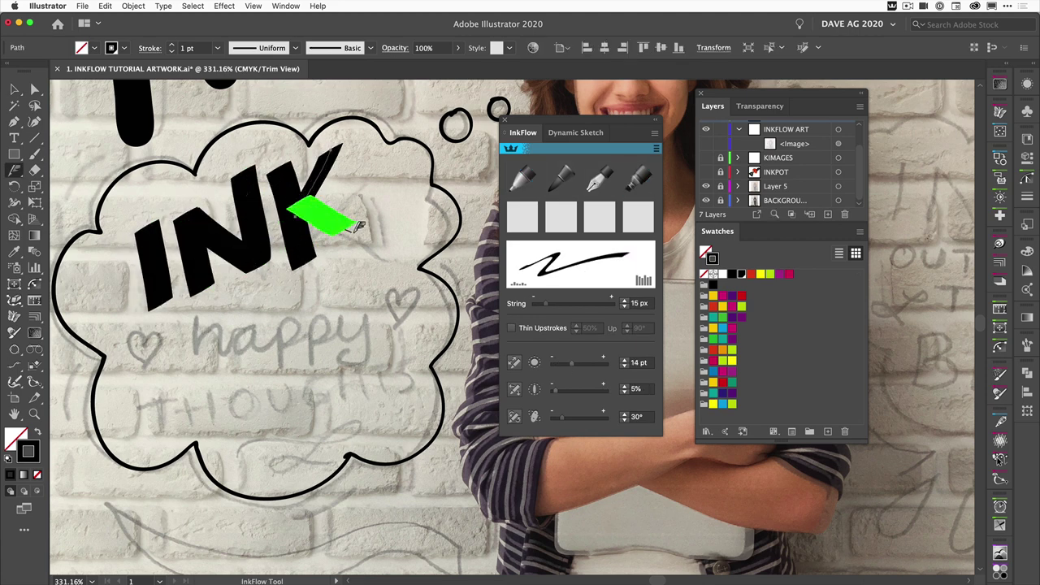
# Draw two small hearts on either side of the 'happy' line with a thinner pen
pyautogui.click(560, 177)
pyautogui.press('[')
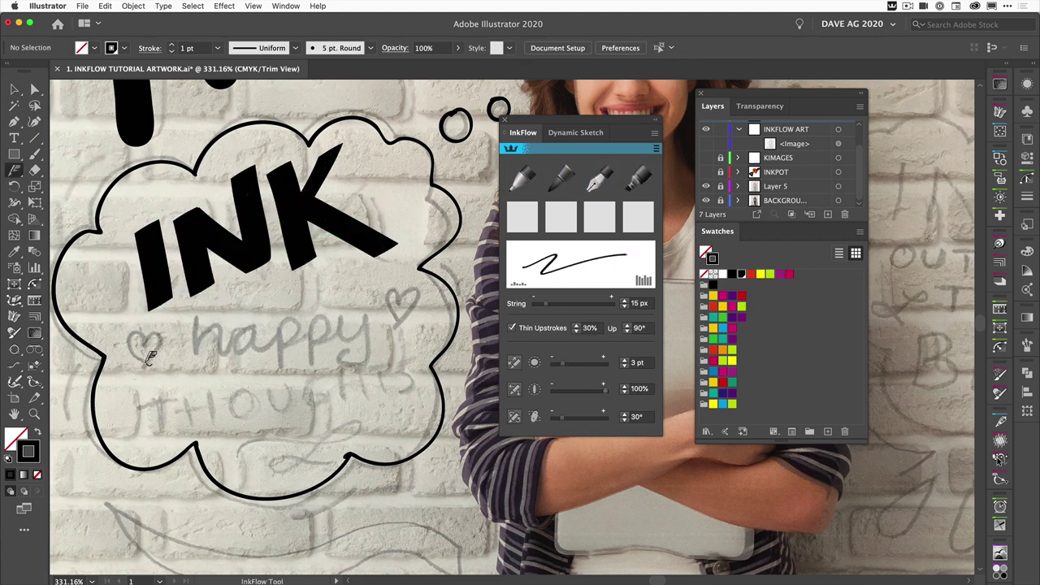
pyautogui.moveTo(153, 334); pyautogui.dragTo(154, 334)
pyautogui.moveTo(400, 325)
pyautogui.mouseDown()
pyautogui.moveTo(385, 296)
pyautogui.moveTo(403, 331)
pyautogui.mouseUp()
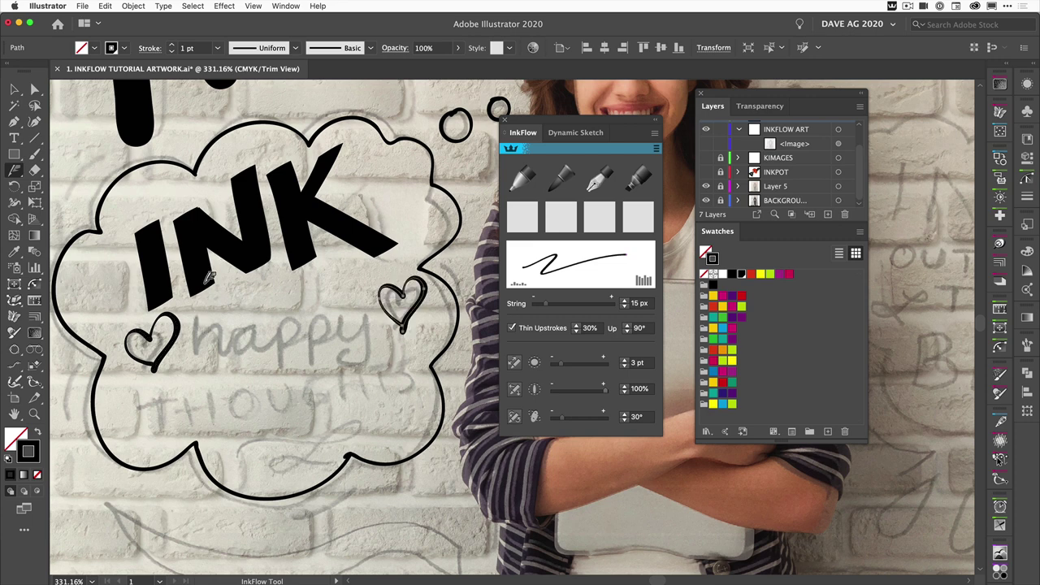
# Write 'happy' and 'thoughts' in thin handwriting over the sketch
pyautogui.moveTo(196, 310)
pyautogui.mouseDown()
pyautogui.moveTo(297, 349)
pyautogui.moveTo(325, 333)
pyautogui.moveTo(172, 370)
pyautogui.moveTo(167, 439)
pyautogui.mouseUp()
pyautogui.moveTo(154, 400)
pyautogui.mouseDown()
pyautogui.moveTo(193, 397)
pyautogui.moveTo(229, 430)
pyautogui.moveTo(258, 404)
pyautogui.moveTo(312, 400)
pyautogui.moveTo(237, 473)
pyautogui.mouseUp()
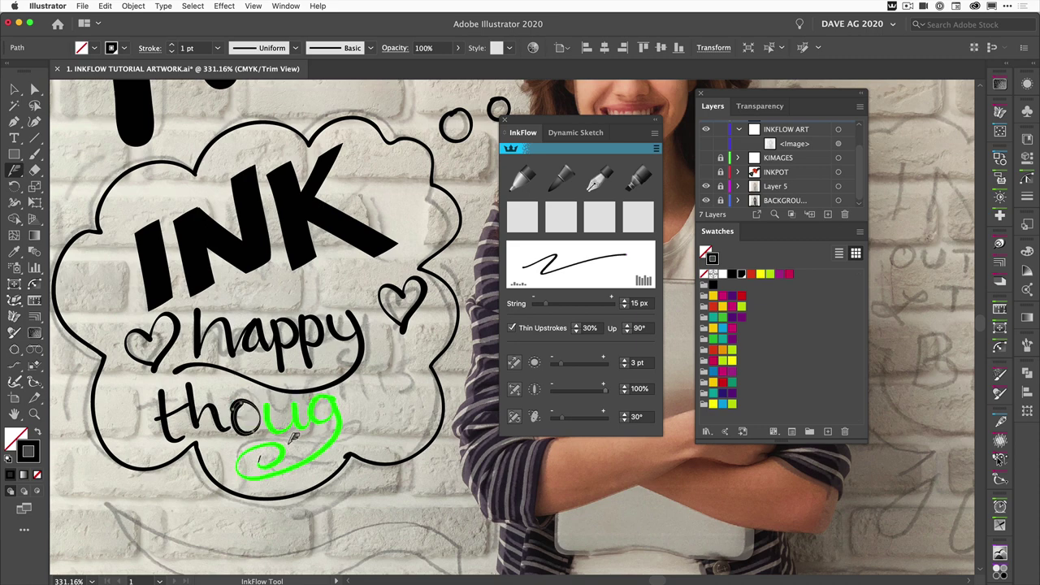
pyautogui.moveTo(343, 386); pyautogui.dragTo(367, 439)
pyautogui.moveTo(377, 378); pyautogui.dragTo(381, 438)
pyautogui.moveTo(390, 404)
pyautogui.mouseDown()
pyautogui.moveTo(424, 411)
pyautogui.moveTo(382, 435)
pyautogui.mouseUp()
# Draw a thick marker swoosh under the cloud with upstrokes thinned to 7%
pyautogui.press('super+minus')
pyautogui.scroll(-5, 382, 436)
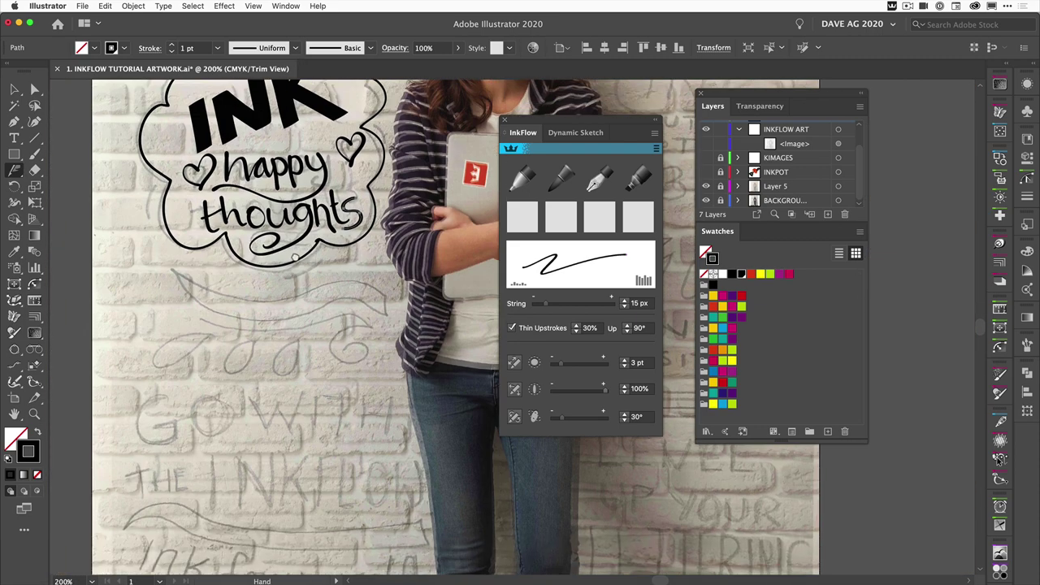
pyautogui.click(637, 178)
pyautogui.moveTo(398, 291); pyautogui.dragTo(114, 266)
pyautogui.click(511, 327)
pyautogui.moveTo(575, 362); pyautogui.dragTo(582, 363)
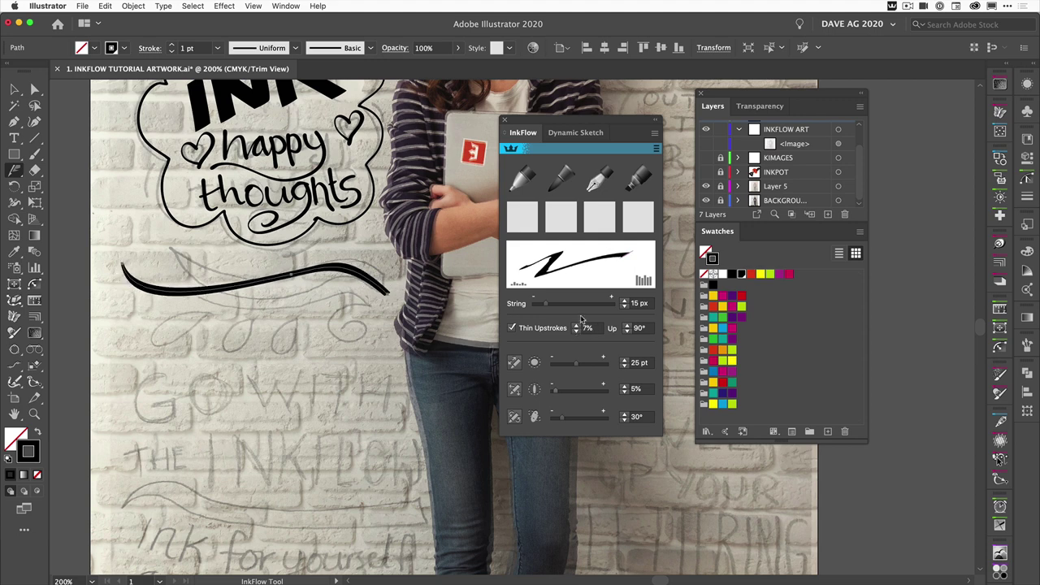
pyautogui.press('v')
pyautogui.press('super+shift+a')
# Draw a row of leaf, swirl and curl doodles beneath the swoosh in fine pen
pyautogui.click(521, 177)
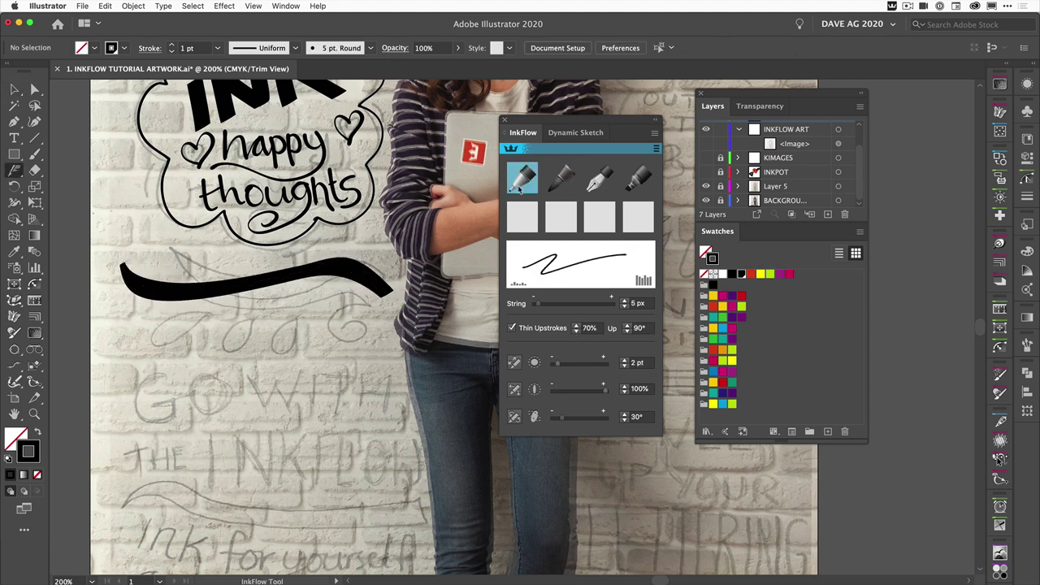
pyautogui.moveTo(204, 309)
pyautogui.mouseDown()
pyautogui.moveTo(201, 318)
pyautogui.moveTo(254, 307)
pyautogui.moveTo(334, 325)
pyautogui.mouseUp()
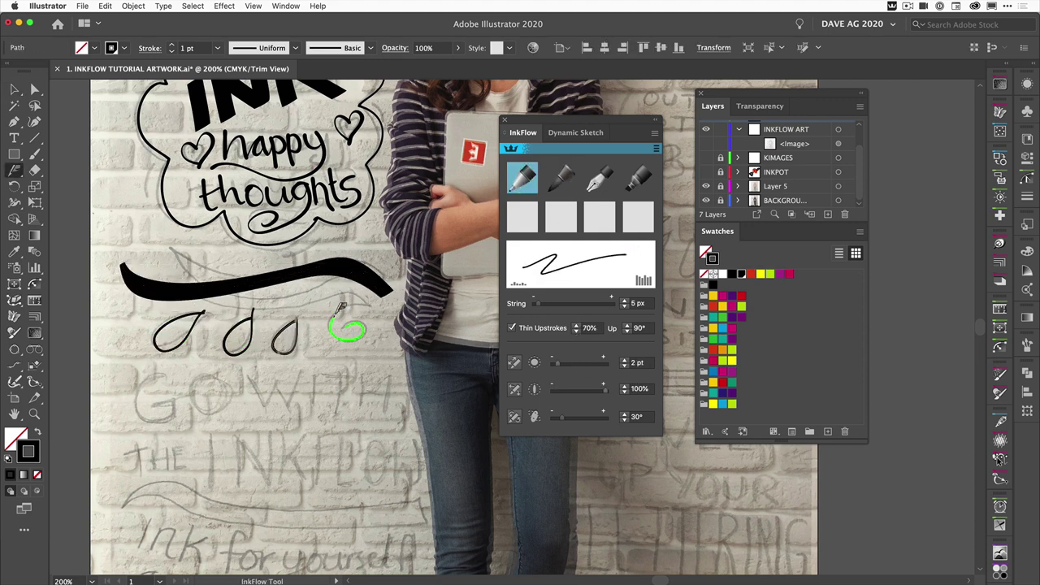
pyautogui.moveTo(362, 293); pyautogui.dragTo(276, 324)
pyautogui.moveTo(130, 323); pyautogui.dragTo(151, 328)
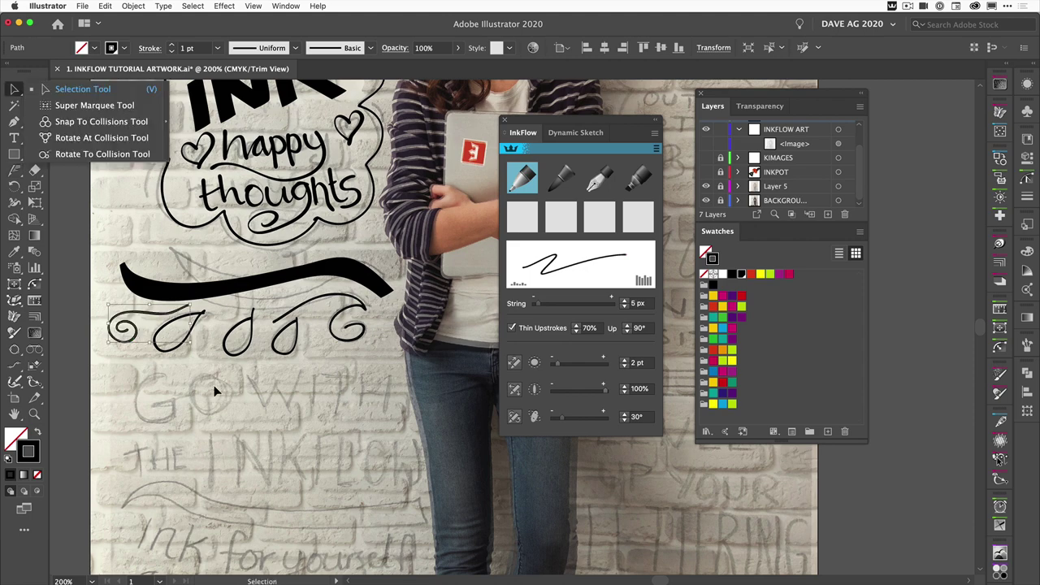
pyautogui.scroll(-3, 335, 253)
# Letter 'GO WITH the INKFLOW' and Alt-copy the top swoosh below it
pyautogui.press('3')
pyautogui.moveTo(143, 241); pyautogui.dragTo(209, 276)
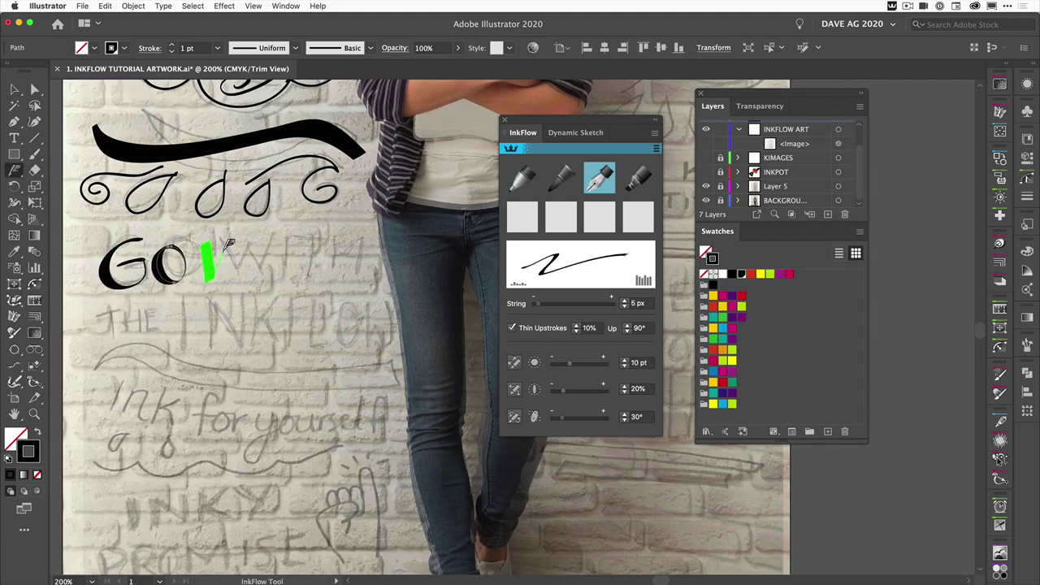
pyautogui.moveTo(203, 236)
pyautogui.mouseDown()
pyautogui.moveTo(325, 244)
pyautogui.moveTo(351, 281)
pyautogui.mouseUp()
pyautogui.moveTo(109, 302)
pyautogui.mouseDown()
pyautogui.moveTo(113, 333)
pyautogui.moveTo(169, 329)
pyautogui.mouseUp()
pyautogui.moveTo(188, 289)
pyautogui.mouseDown()
pyautogui.moveTo(185, 349)
pyautogui.moveTo(245, 289)
pyautogui.moveTo(286, 351)
pyautogui.mouseUp()
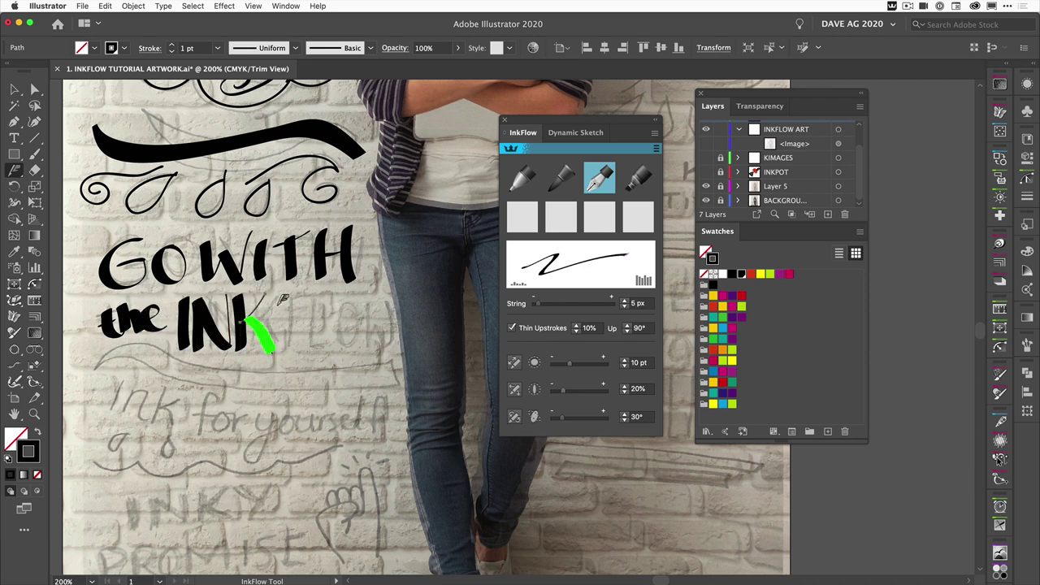
pyautogui.moveTo(280, 289)
pyautogui.mouseDown()
pyautogui.moveTo(316, 305)
pyautogui.moveTo(324, 345)
pyautogui.mouseUp()
pyautogui.moveTo(335, 303); pyautogui.dragTo(336, 307)
pyautogui.moveTo(345, 286); pyautogui.dragTo(385, 284)
pyautogui.press('v')
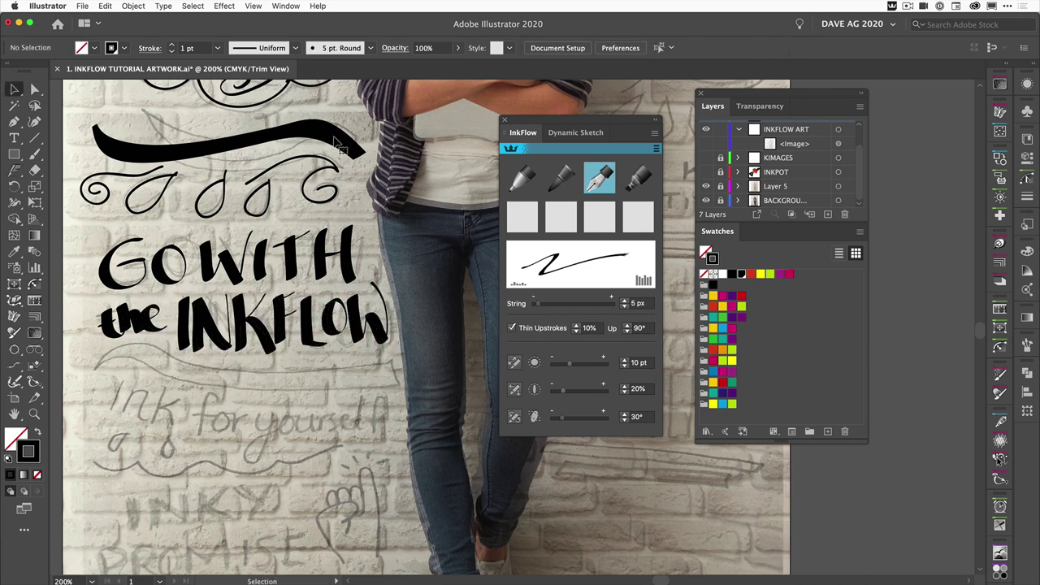
pyautogui.moveTo(341, 145)
pyautogui.mouseDown()
pyautogui.moveTo(358, 376)
pyautogui.moveTo(285, 372)
pyautogui.mouseUp()
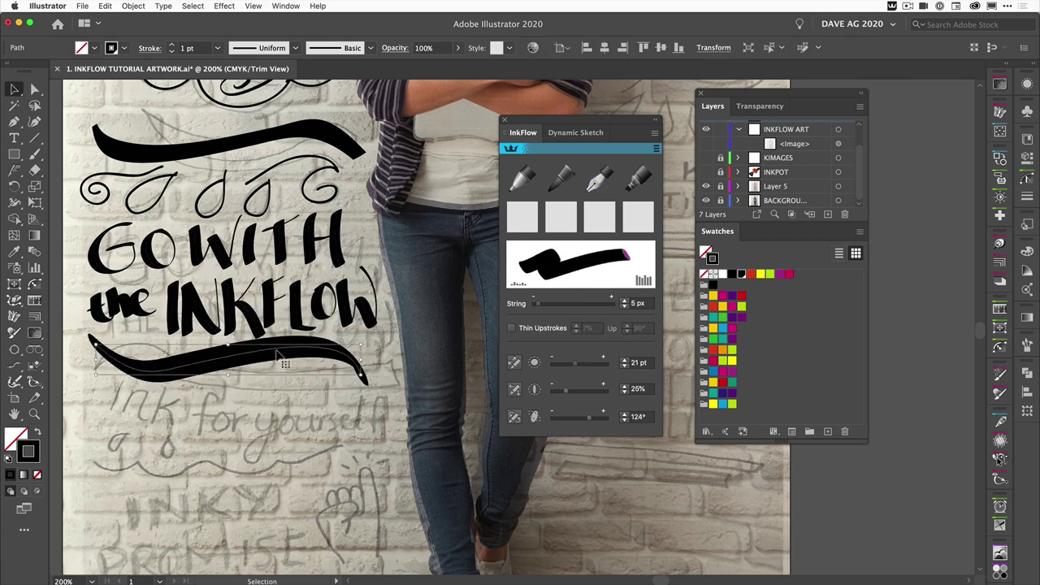
# Ink a first pass of 'INK for yourself', undoing a too-thick N
pyautogui.moveTo(112, 392)
pyautogui.mouseDown()
pyautogui.moveTo(112, 452)
pyautogui.moveTo(162, 452)
pyautogui.mouseUp()
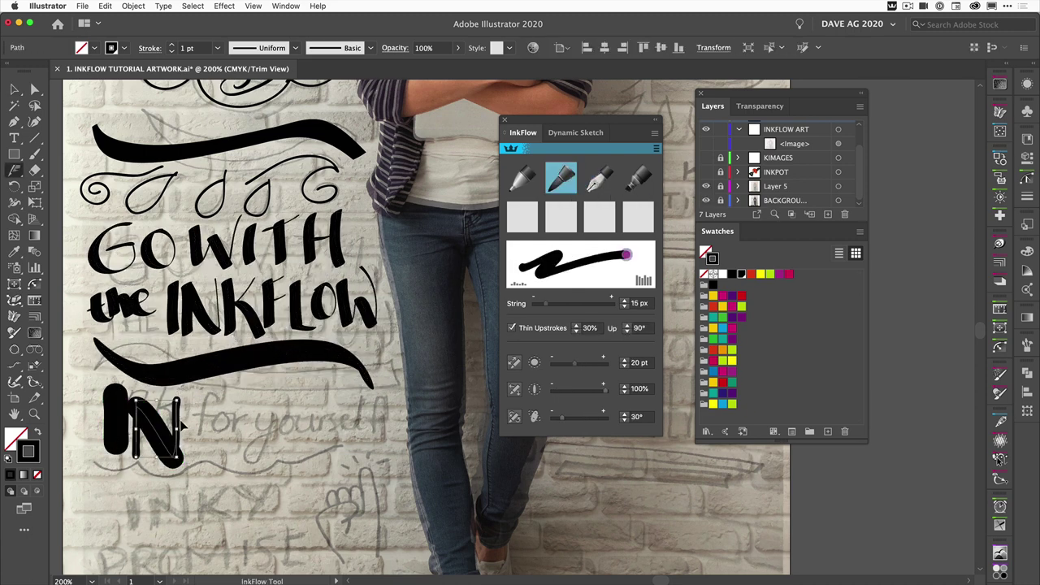
pyautogui.hotkey('ctrl', 'z')
pyautogui.moveTo(97, 394); pyautogui.dragTo(98, 455)
pyautogui.moveTo(114, 394)
pyautogui.mouseDown()
pyautogui.moveTo(159, 452)
pyautogui.moveTo(166, 395)
pyautogui.moveTo(176, 459)
pyautogui.mouseUp()
pyautogui.moveTo(208, 394); pyautogui.dragTo(199, 455)
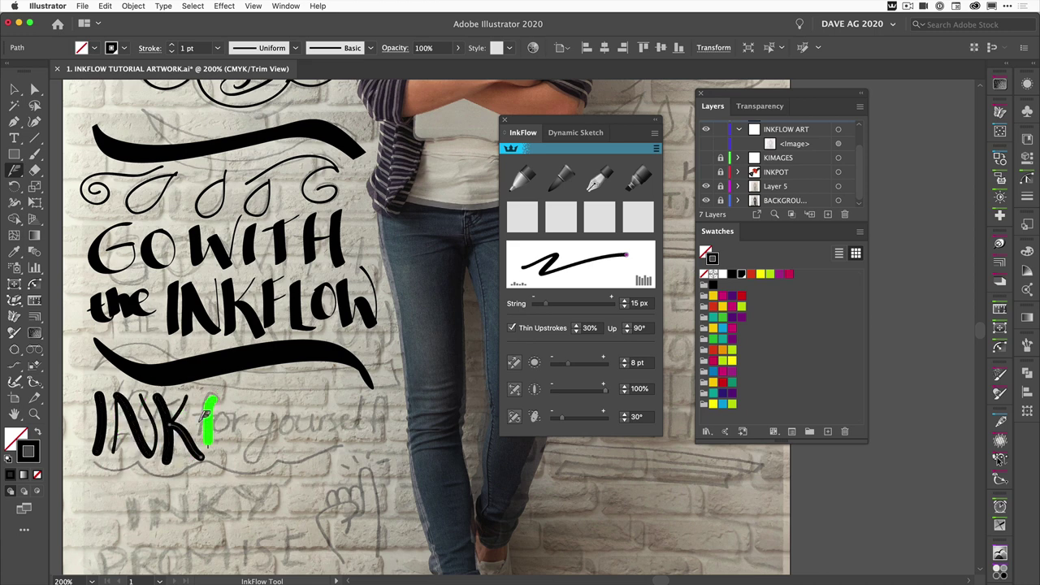
pyautogui.moveTo(243, 403); pyautogui.dragTo(218, 448)
pyautogui.moveTo(243, 424)
pyautogui.mouseDown()
pyautogui.moveTo(236, 438)
pyautogui.moveTo(268, 414)
pyautogui.moveTo(259, 468)
pyautogui.mouseUp()
pyautogui.moveTo(302, 410)
pyautogui.mouseDown()
pyautogui.moveTo(370, 406)
pyautogui.moveTo(387, 430)
pyautogui.mouseUp()
pyautogui.moveTo(405, 371); pyautogui.dragTo(393, 443)
pyautogui.moveTo(419, 366); pyautogui.dragTo(398, 466)
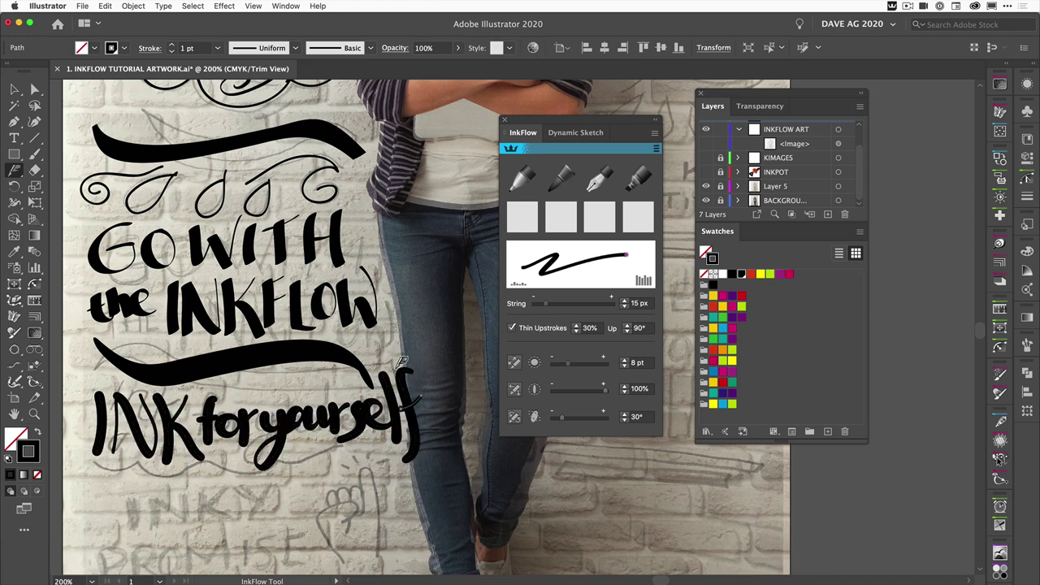
pyautogui.press('v')
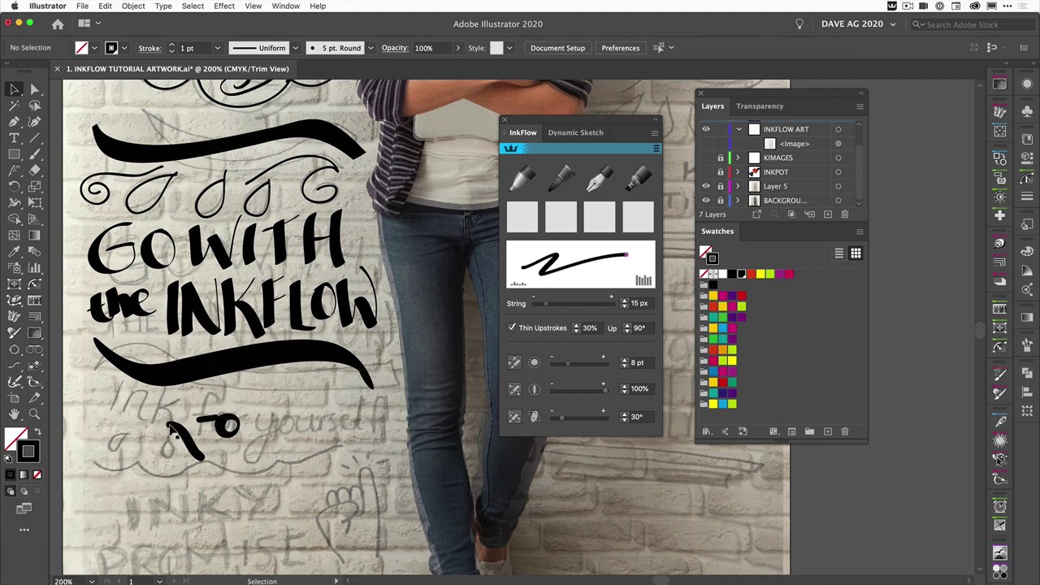
# Re-letter 'Ink for yourself' in the saved thin script style with a wavy underline
pyautogui.click(561, 177)
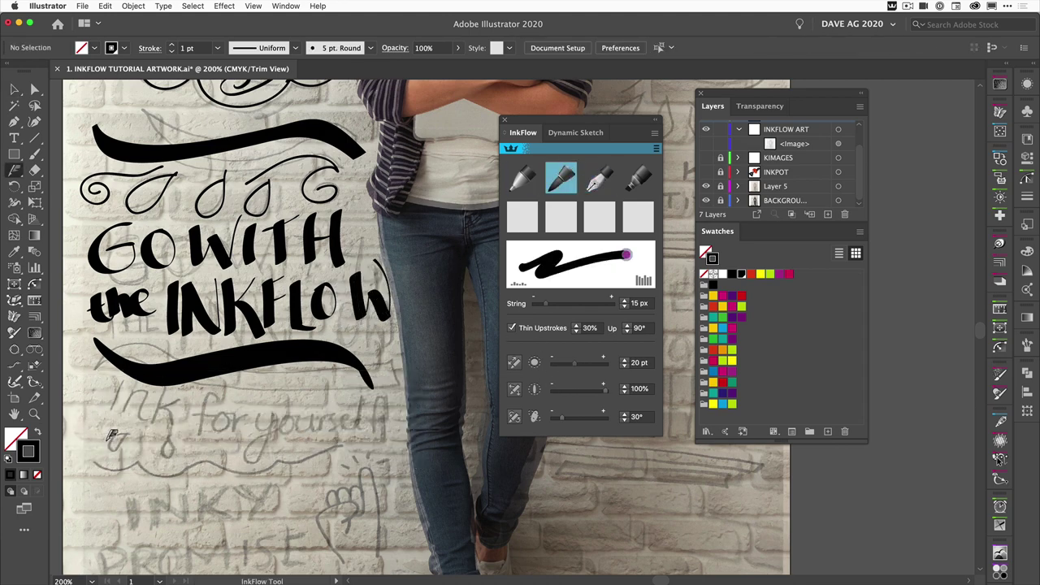
pyautogui.click(522, 217)
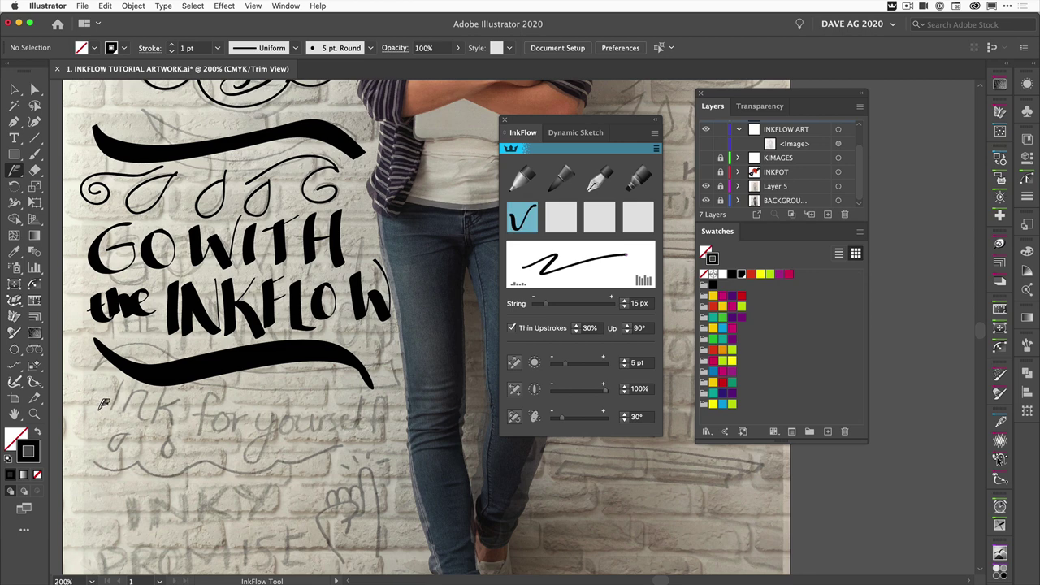
pyautogui.moveTo(99, 406); pyautogui.dragTo(97, 445)
pyautogui.moveTo(105, 446); pyautogui.dragTo(124, 447)
pyautogui.moveTo(145, 398)
pyautogui.mouseDown()
pyautogui.moveTo(143, 451)
pyautogui.moveTo(163, 448)
pyautogui.mouseUp()
pyautogui.moveTo(195, 394)
pyautogui.mouseDown()
pyautogui.moveTo(197, 418)
pyautogui.moveTo(236, 406)
pyautogui.moveTo(341, 423)
pyautogui.moveTo(382, 406)
pyautogui.moveTo(398, 443)
pyautogui.mouseUp()
pyautogui.moveTo(96, 459)
pyautogui.mouseDown()
pyautogui.moveTo(186, 467)
pyautogui.moveTo(398, 431)
pyautogui.mouseUp()
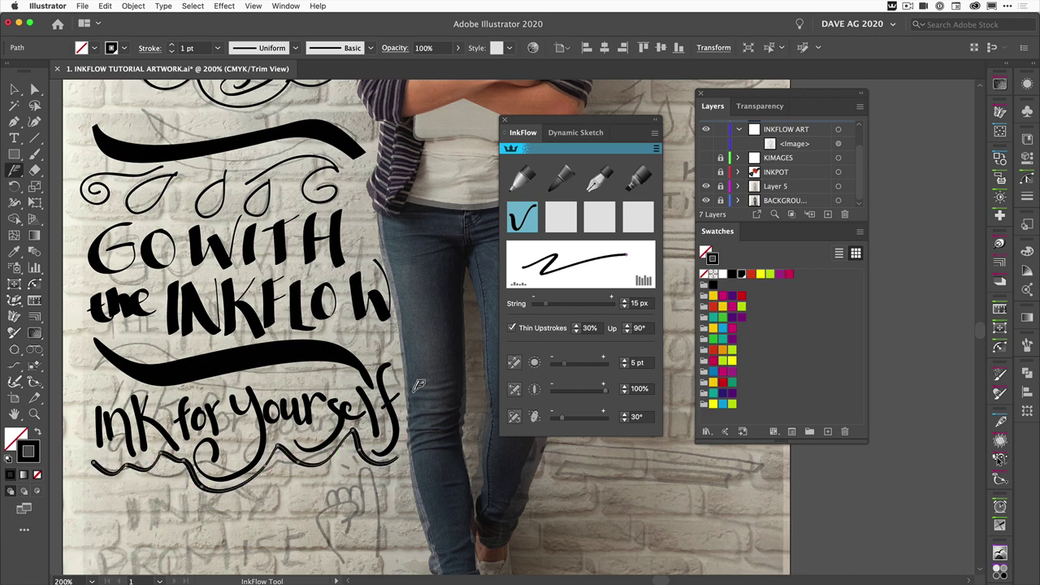
pyautogui.scroll(-5, 398, 430)
# Draw a fist doodle with a hook and knuckle loops
pyautogui.press('v')
pyautogui.moveTo(355, 343); pyautogui.dragTo(348, 416)
pyautogui.moveTo(377, 406); pyautogui.dragTo(378, 364)
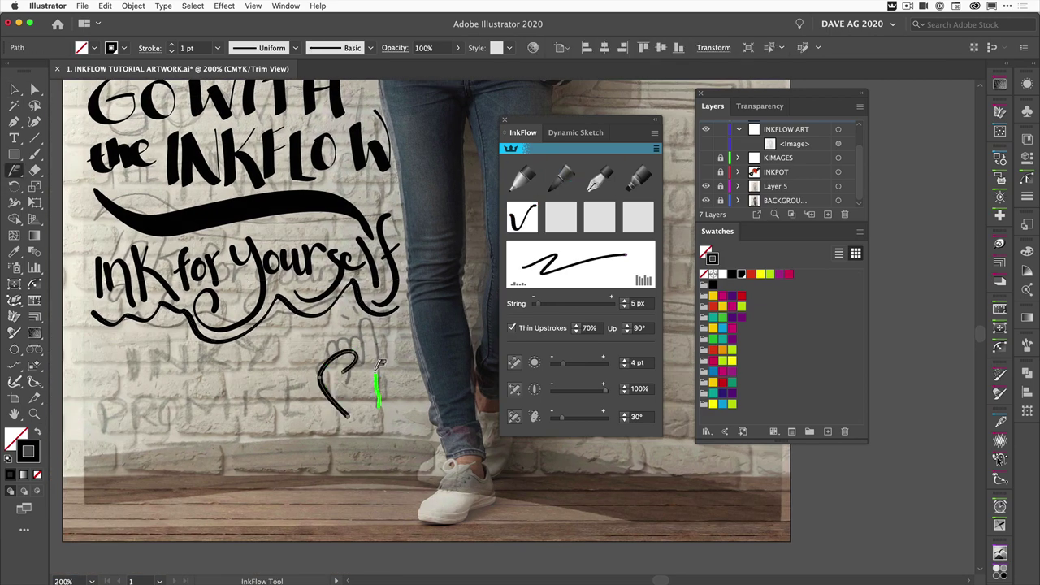
pyautogui.moveTo(360, 319); pyautogui.dragTo(358, 322)
pyautogui.moveTo(325, 357); pyautogui.dragTo(355, 343)
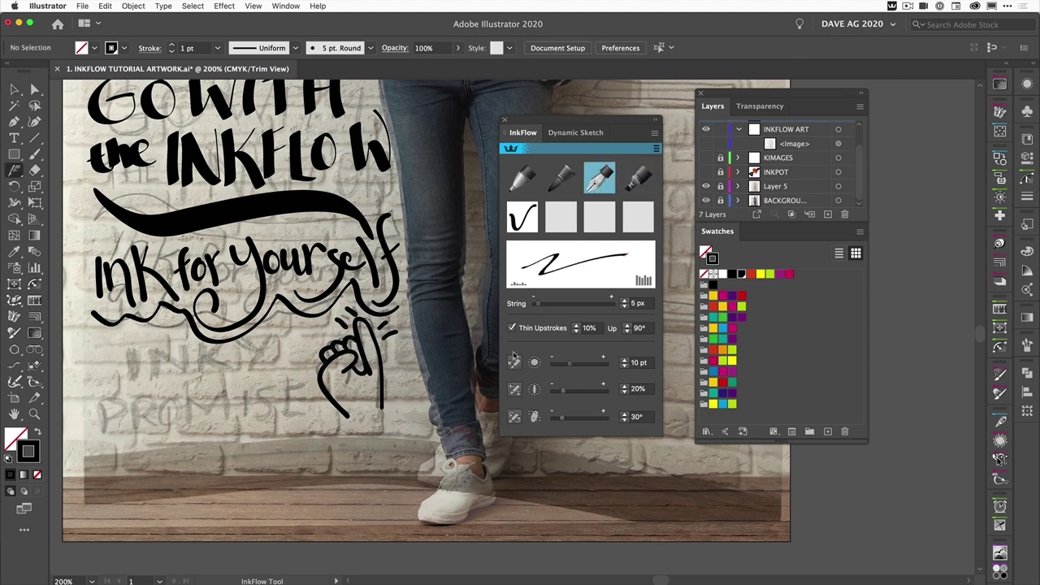
# Letter INKY and most of PROMISE with the bold 10 pt brush
pyautogui.click(599, 177)
pyautogui.moveTo(136, 351)
pyautogui.mouseDown()
pyautogui.moveTo(136, 395)
pyautogui.moveTo(196, 346)
pyautogui.moveTo(226, 349)
pyautogui.moveTo(243, 397)
pyautogui.mouseUp()
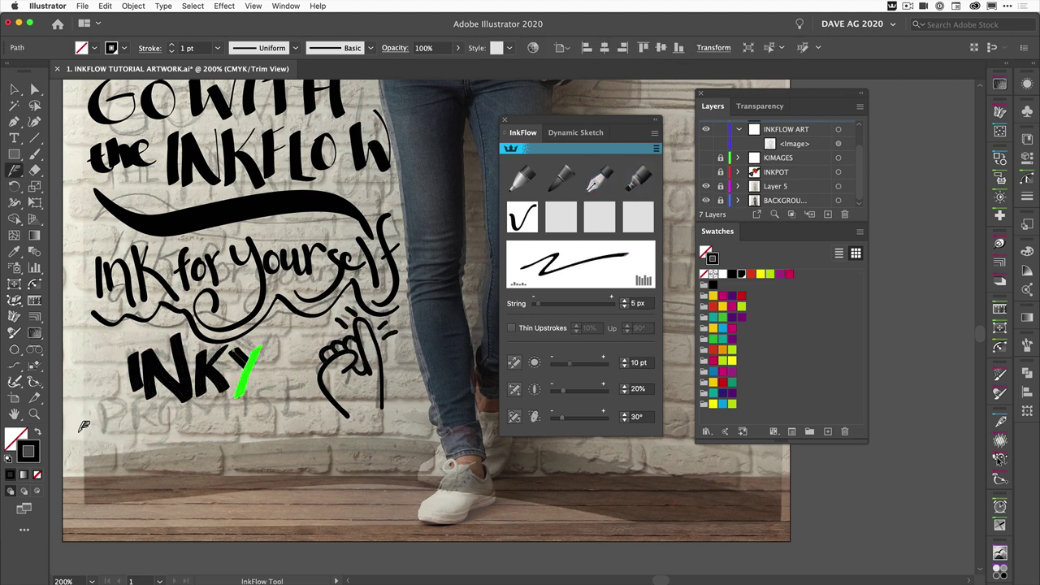
pyautogui.moveTo(100, 409)
pyautogui.mouseDown()
pyautogui.moveTo(109, 452)
pyautogui.moveTo(159, 455)
pyautogui.mouseUp()
pyautogui.moveTo(162, 414); pyautogui.dragTo(210, 449)
pyautogui.moveTo(213, 410); pyautogui.dragTo(241, 447)
pyautogui.moveTo(284, 410); pyautogui.dragTo(258, 449)
pyautogui.moveTo(315, 388); pyautogui.dragTo(284, 426)
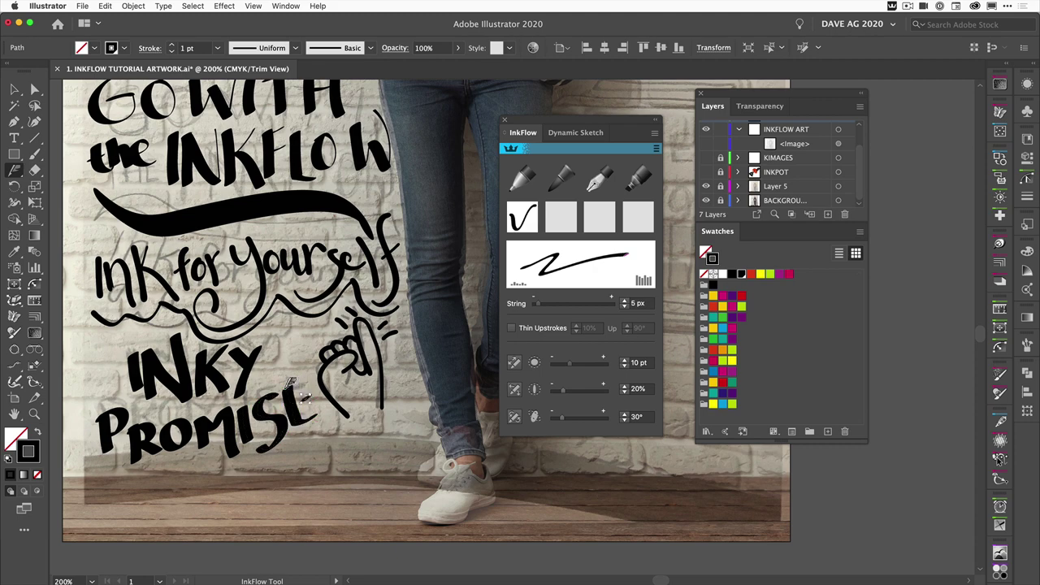
# Complete PROMISE and add flourish strokes and a long flourish line beneath it
pyautogui.moveTo(122, 476); pyautogui.dragTo(115, 510)
pyautogui.moveTo(160, 495); pyautogui.dragTo(159, 505)
pyautogui.moveTo(188, 471)
pyautogui.mouseDown()
pyautogui.moveTo(208, 497)
pyautogui.moveTo(271, 500)
pyautogui.mouseUp()
pyautogui.moveTo(95, 487)
pyautogui.mouseDown()
pyautogui.moveTo(290, 479)
pyautogui.moveTo(409, 439)
pyautogui.mouseUp()
# Draw the thought cloud, small bubbles and three drops with the 15 px thin-upstroke brush
pyautogui.scroll(5, 268, 325)
pyautogui.scroll(5, 268, 325)
pyautogui.click(522, 217)
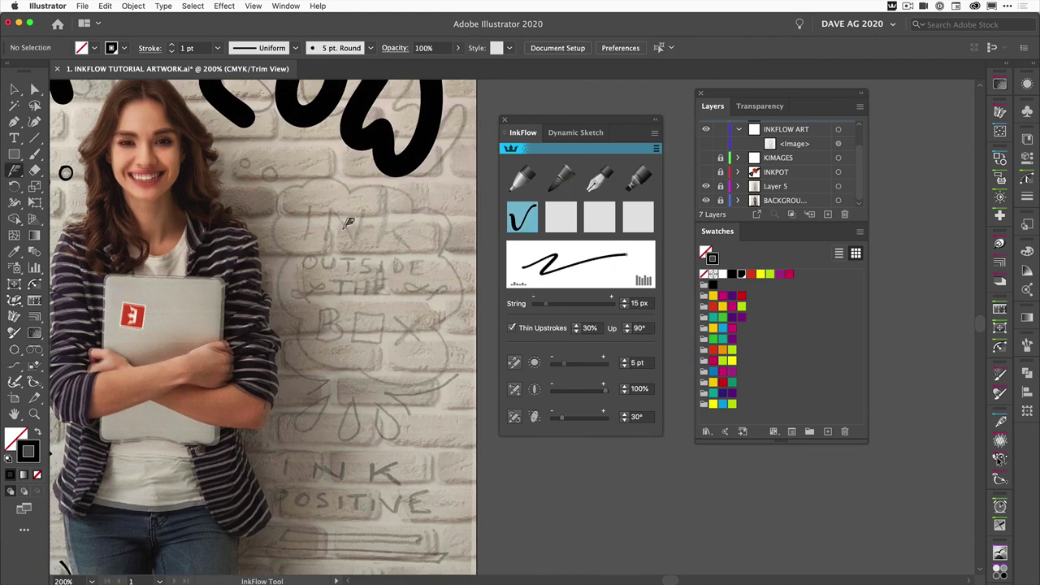
pyautogui.moveTo(307, 187); pyautogui.dragTo(476, 281)
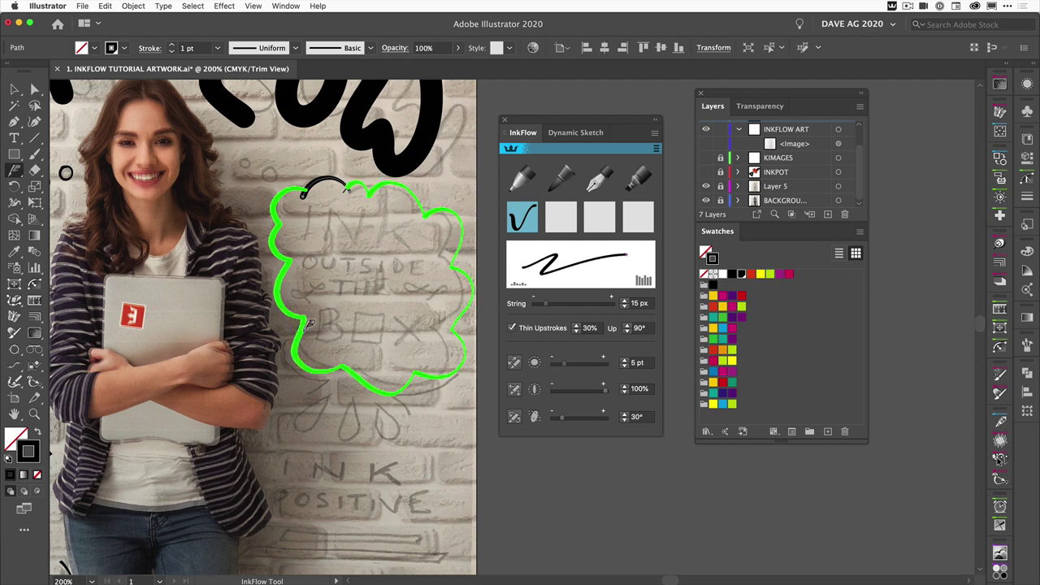
pyautogui.moveTo(241, 154)
pyautogui.mouseDown()
pyautogui.moveTo(244, 168)
pyautogui.moveTo(272, 176)
pyautogui.mouseUp()
pyautogui.moveTo(325, 389)
pyautogui.mouseDown()
pyautogui.moveTo(308, 433)
pyautogui.moveTo(357, 442)
pyautogui.mouseUp()
pyautogui.moveTo(378, 403); pyautogui.dragTo(396, 439)
pyautogui.moveTo(404, 406)
pyautogui.mouseDown()
pyautogui.moveTo(426, 376)
pyautogui.moveTo(456, 385)
pyautogui.mouseUp()
# Letter INK inside the cloud with the heavy 10 pt brush
pyautogui.click(563, 216)
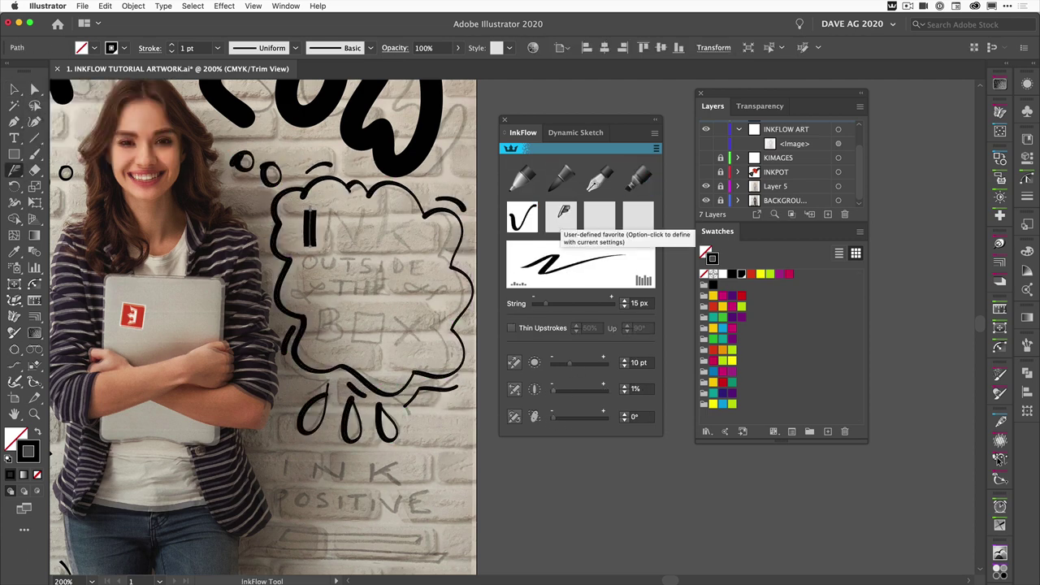
pyautogui.moveTo(325, 249)
pyautogui.mouseDown()
pyautogui.moveTo(330, 211)
pyautogui.moveTo(361, 210)
pyautogui.moveTo(375, 250)
pyautogui.mouseUp()
pyautogui.moveTo(422, 202)
pyautogui.mouseDown()
pyautogui.moveTo(406, 231)
pyautogui.moveTo(432, 249)
pyautogui.mouseUp()
pyautogui.press('v')
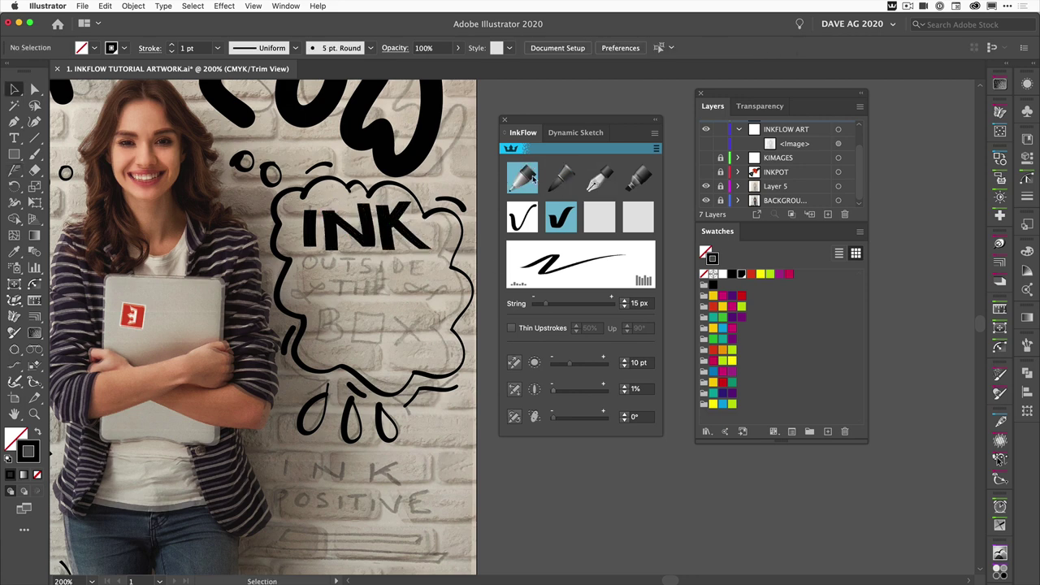
# Letter OUTSIDE and THE with the thin 5 px brush, then BOX in the heavy brush
pyautogui.click(534, 179)
pyautogui.moveTo(322, 260); pyautogui.dragTo(345, 271)
pyautogui.moveTo(349, 258); pyautogui.dragTo(404, 276)
pyautogui.moveTo(413, 258)
pyautogui.mouseDown()
pyautogui.moveTo(421, 265)
pyautogui.moveTo(393, 302)
pyautogui.mouseUp()
pyautogui.click(560, 216)
pyautogui.moveTo(317, 315)
pyautogui.mouseDown()
pyautogui.moveTo(319, 357)
pyautogui.moveTo(341, 355)
pyautogui.moveTo(358, 321)
pyautogui.moveTo(435, 358)
pyautogui.mouseUp()
pyautogui.moveTo(431, 313); pyautogui.dragTo(394, 366)
# Pick the path-extending tool, then add another stroke with the thin-upstroke ink brush
pyautogui.click(14, 299)
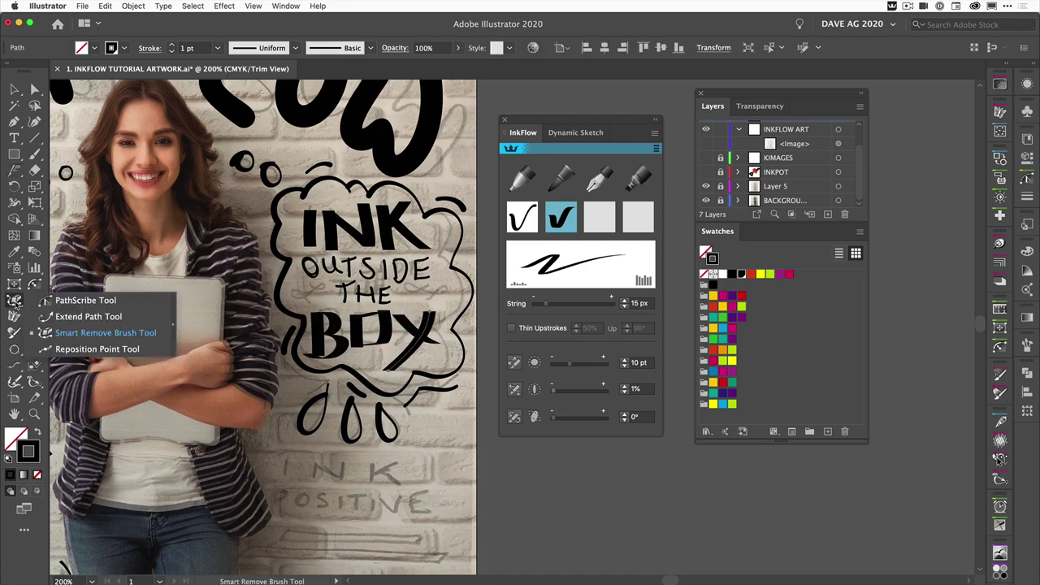
pyautogui.click(65, 316)
pyautogui.click(14, 170)
pyautogui.scroll(-5, 268, 325)
pyautogui.click(522, 215)
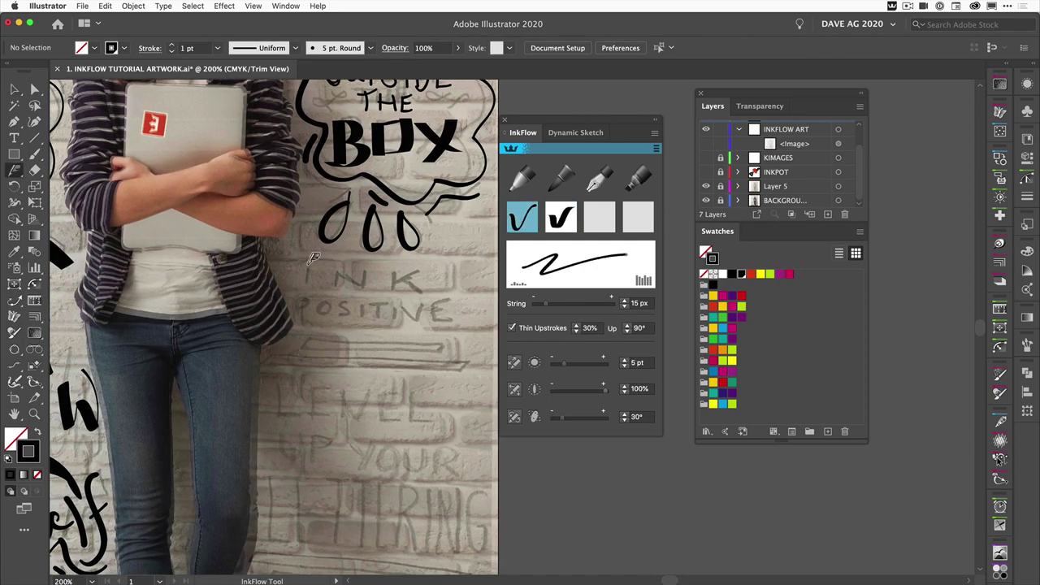
pyautogui.moveTo(311, 262); pyautogui.dragTo(311, 292)
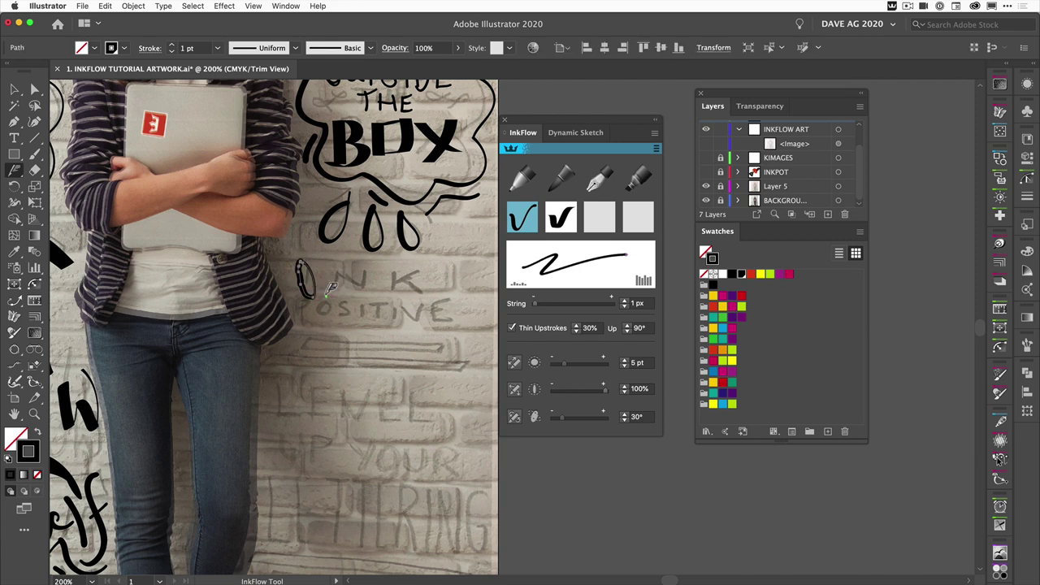
# Undo the stray stroke and hand-letter "INK positive!" with its exclamation mark
pyautogui.hotkey('ctrl', 'z')
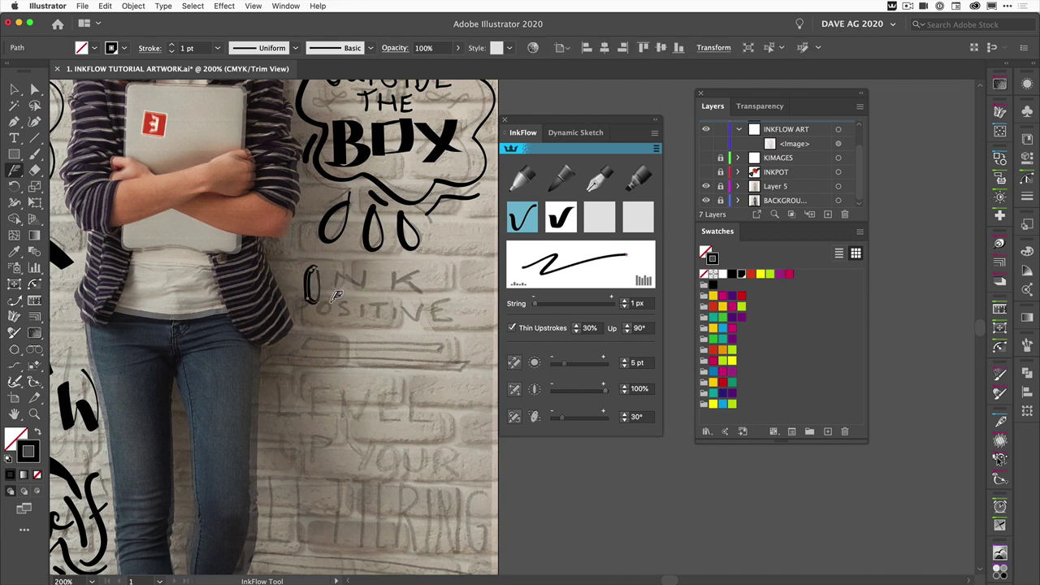
pyautogui.hotkey('ctrl', 'z')
pyautogui.moveTo(309, 264); pyautogui.dragTo(309, 320)
pyautogui.moveTo(333, 320)
pyautogui.mouseDown()
pyautogui.moveTo(389, 262)
pyautogui.moveTo(402, 321)
pyautogui.mouseUp()
pyautogui.moveTo(445, 232); pyautogui.dragTo(472, 318)
pyautogui.moveTo(299, 365)
pyautogui.mouseDown()
pyautogui.moveTo(302, 334)
pyautogui.moveTo(299, 349)
pyautogui.mouseUp()
pyautogui.moveTo(326, 335); pyautogui.dragTo(338, 361)
pyautogui.moveTo(365, 338)
pyautogui.mouseDown()
pyautogui.moveTo(366, 361)
pyautogui.moveTo(396, 364)
pyautogui.mouseUp()
pyautogui.moveTo(410, 334); pyautogui.dragTo(463, 358)
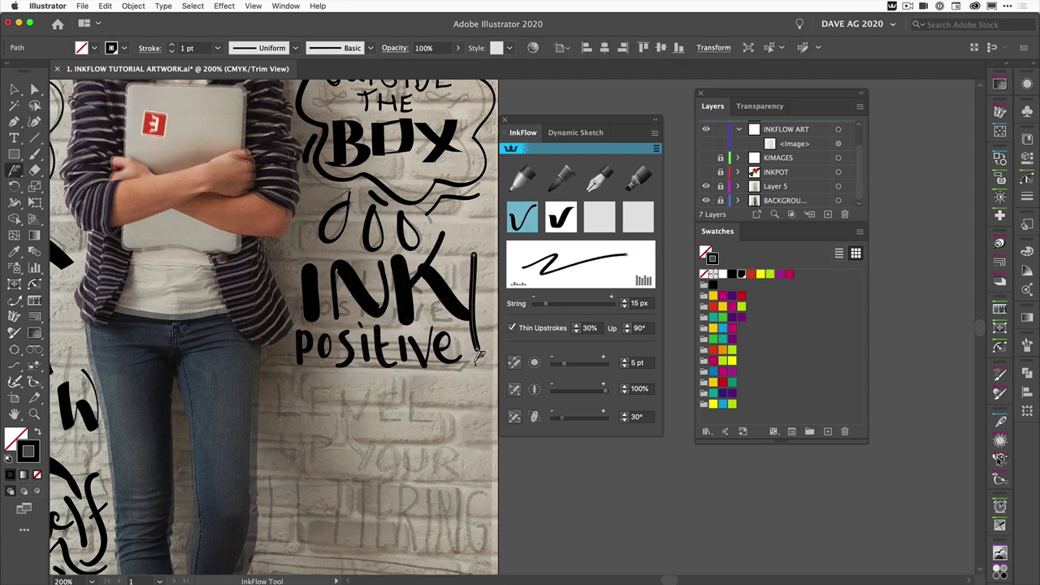
pyautogui.moveTo(472, 244); pyautogui.dragTo(471, 351)
pyautogui.click(477, 367)
pyautogui.press('v')
# Draw a thick underline beneath positive!, then letter LEVEL with the bold brush
pyautogui.moveTo(268, 382); pyautogui.dragTo(486, 398)
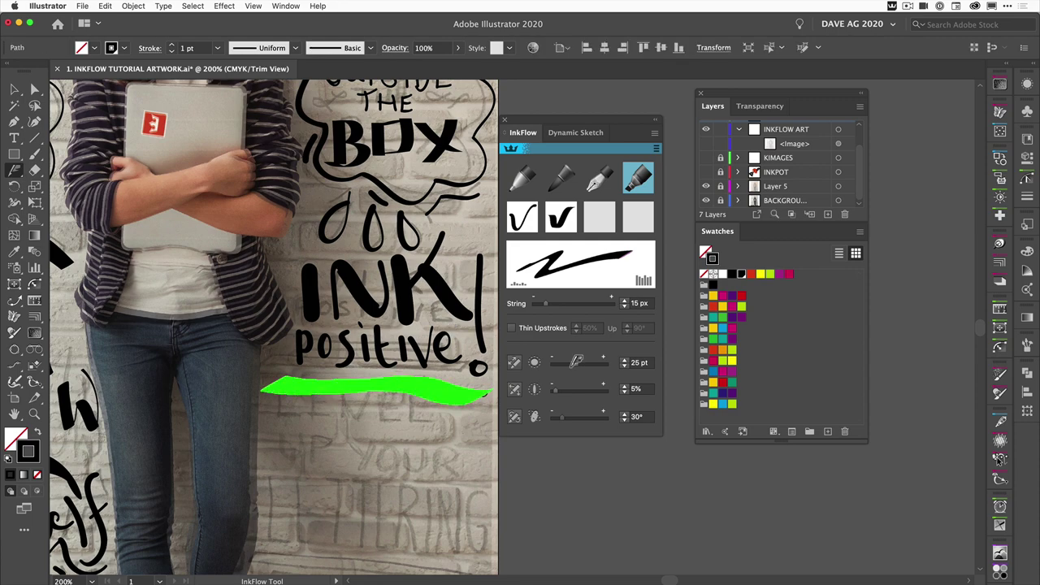
pyautogui.scroll(-5, 362, 425)
pyautogui.click(600, 177)
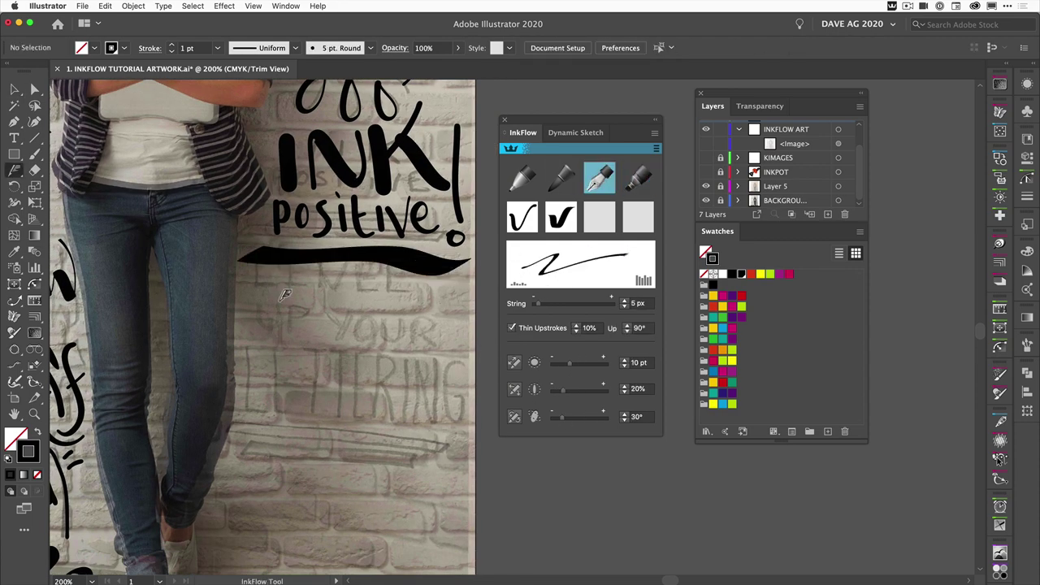
pyautogui.moveTo(252, 272); pyautogui.dragTo(280, 317)
pyautogui.moveTo(290, 278); pyautogui.dragTo(314, 317)
pyautogui.moveTo(289, 281)
pyautogui.mouseDown()
pyautogui.moveTo(309, 265)
pyautogui.moveTo(351, 270)
pyautogui.moveTo(380, 317)
pyautogui.mouseUp()
pyautogui.moveTo(390, 268); pyautogui.dragTo(432, 315)
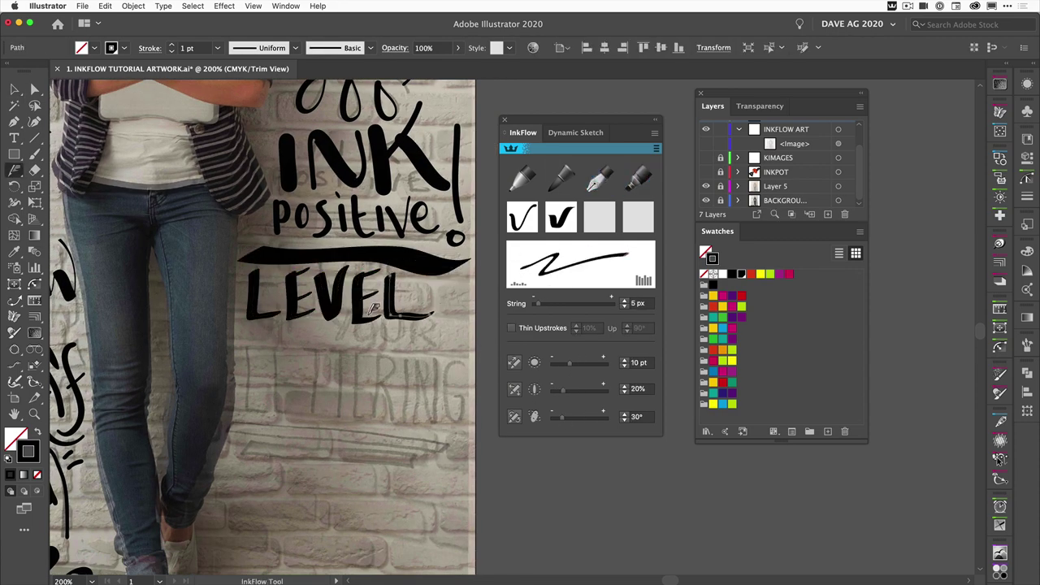
pyautogui.moveTo(256, 323)
pyautogui.mouseDown()
pyautogui.moveTo(280, 325)
pyautogui.moveTo(292, 362)
pyautogui.mouseUp()
# Letter "UP YOUR" and "LETTERING" on a new line below LEVEL
pyautogui.moveTo(329, 333)
pyautogui.mouseDown()
pyautogui.moveTo(351, 333)
pyautogui.moveTo(339, 364)
pyautogui.mouseUp()
pyautogui.moveTo(380, 329); pyautogui.dragTo(375, 333)
pyautogui.moveTo(393, 329); pyautogui.dragTo(455, 357)
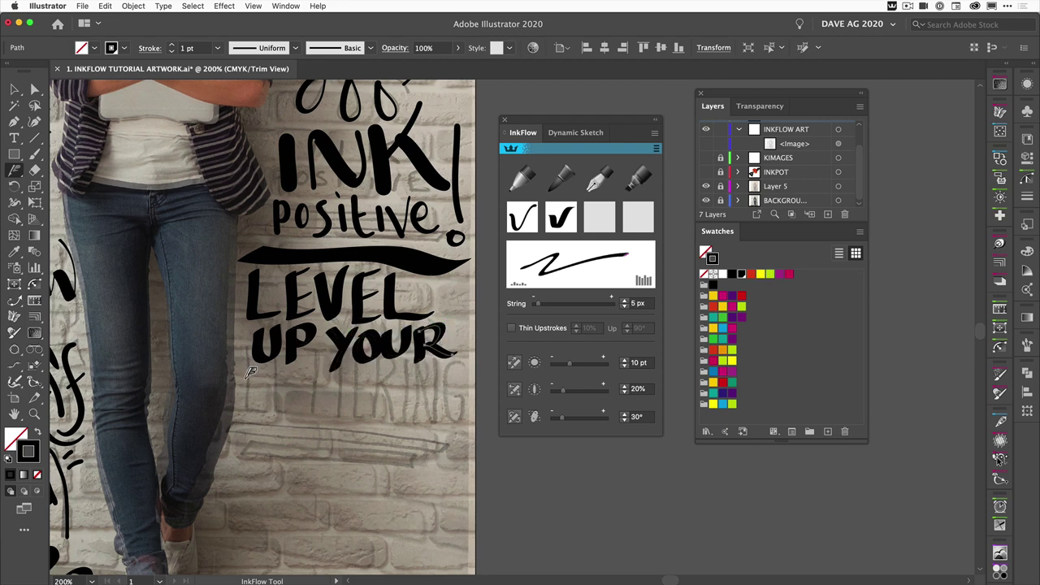
pyautogui.moveTo(245, 375)
pyautogui.mouseDown()
pyautogui.moveTo(268, 484)
pyautogui.moveTo(280, 471)
pyautogui.mouseUp()
pyautogui.moveTo(302, 375); pyautogui.dragTo(294, 487)
pyautogui.moveTo(286, 382)
pyautogui.mouseDown()
pyautogui.moveTo(334, 380)
pyautogui.moveTo(320, 497)
pyautogui.mouseUp()
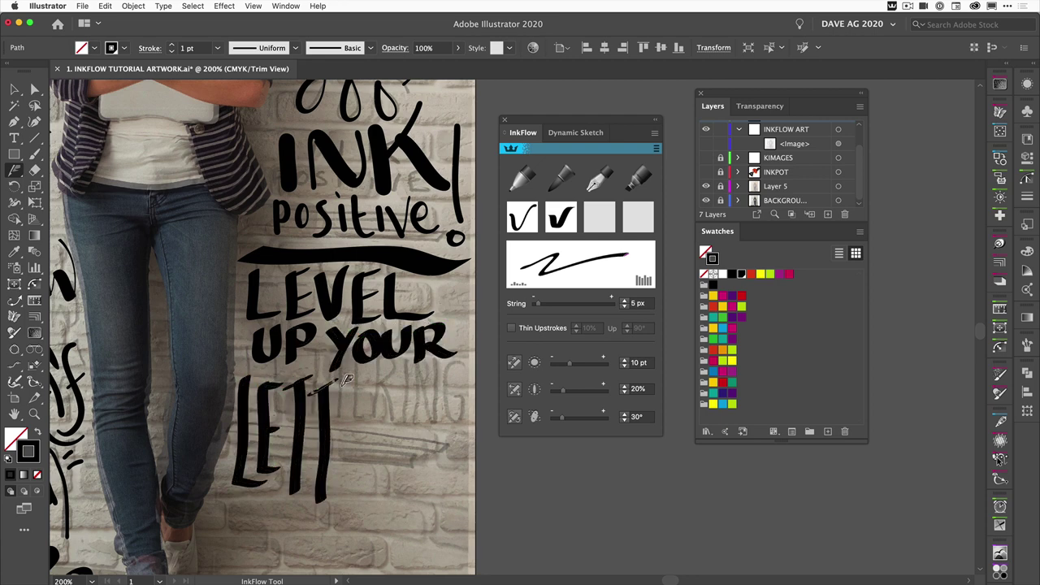
pyautogui.moveTo(349, 375)
pyautogui.mouseDown()
pyautogui.moveTo(341, 479)
pyautogui.moveTo(378, 388)
pyautogui.mouseUp()
pyautogui.moveTo(367, 380); pyautogui.dragTo(409, 484)
pyautogui.moveTo(422, 378)
pyautogui.mouseDown()
pyautogui.moveTo(419, 459)
pyautogui.moveTo(454, 455)
pyautogui.mouseUp()
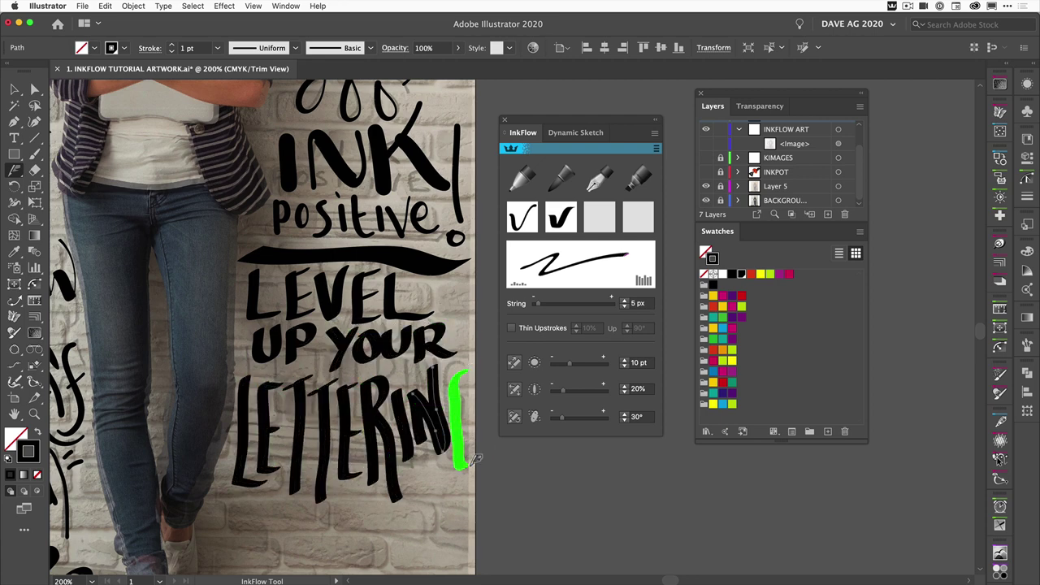
pyautogui.moveTo(467, 390)
pyautogui.mouseDown()
pyautogui.moveTo(463, 467)
pyautogui.moveTo(231, 488)
pyautogui.moveTo(210, 318)
pyautogui.mouseUp()
pyautogui.press('v')
pyautogui.press('super+minus')
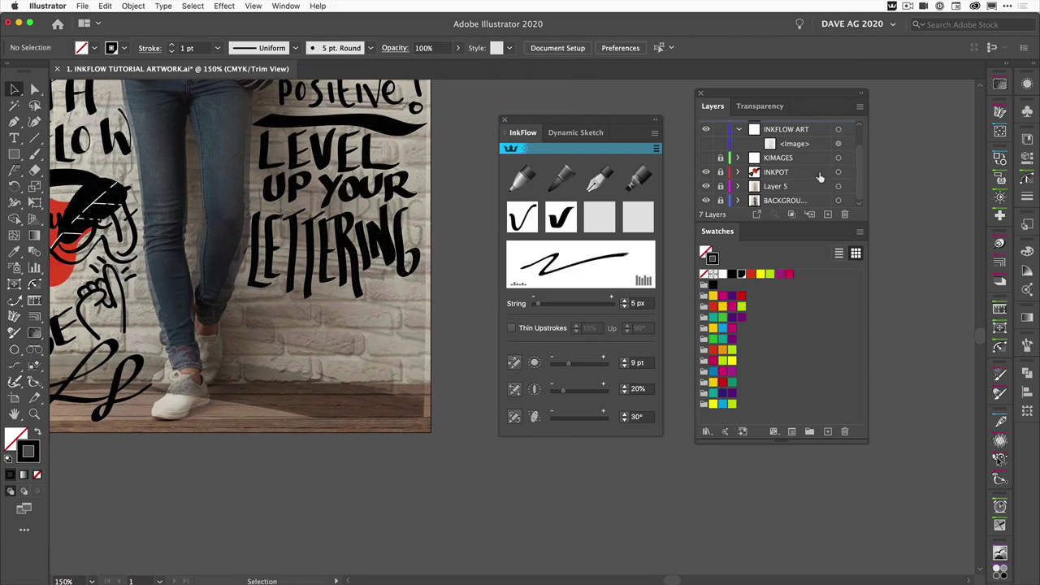
# Reveal the INKPOT layer's inkpot and quill, hide Layer 5, and create Layer 7
pyautogui.click(403, 279)
pyautogui.press('super+shift+a')
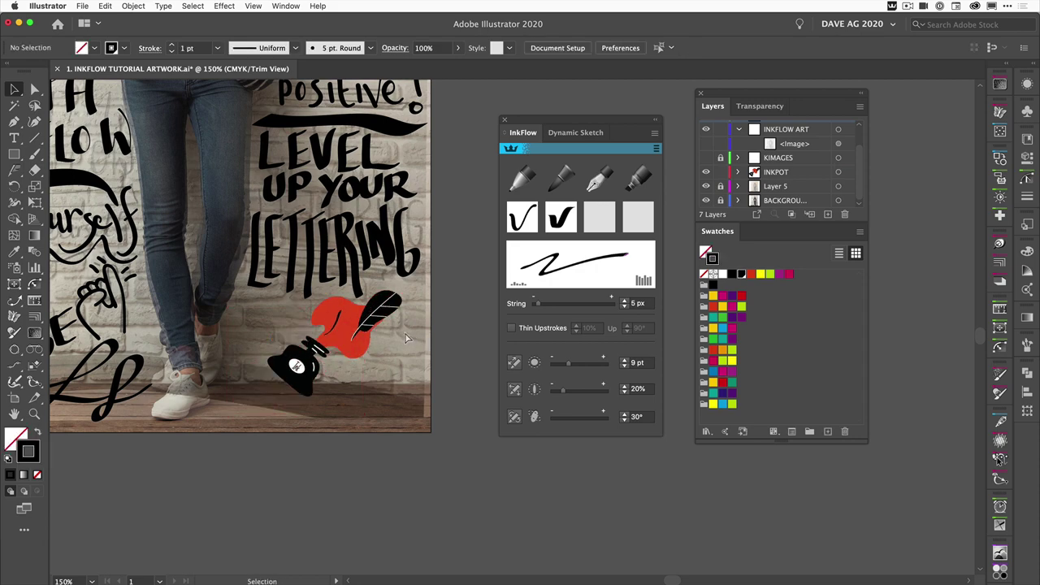
pyautogui.press('super+minus')
pyautogui.press('super+minus')
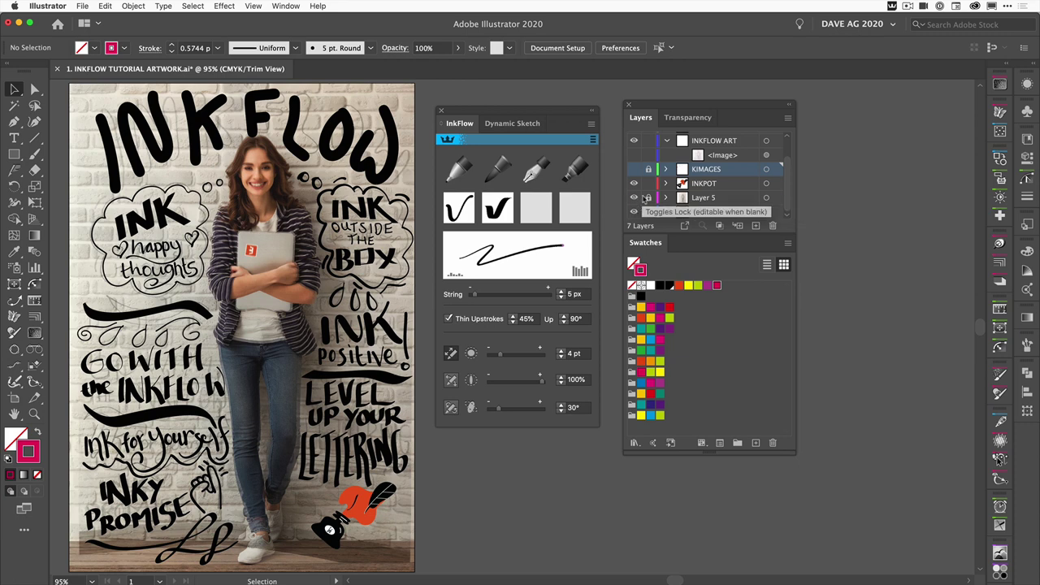
pyautogui.click(634, 198)
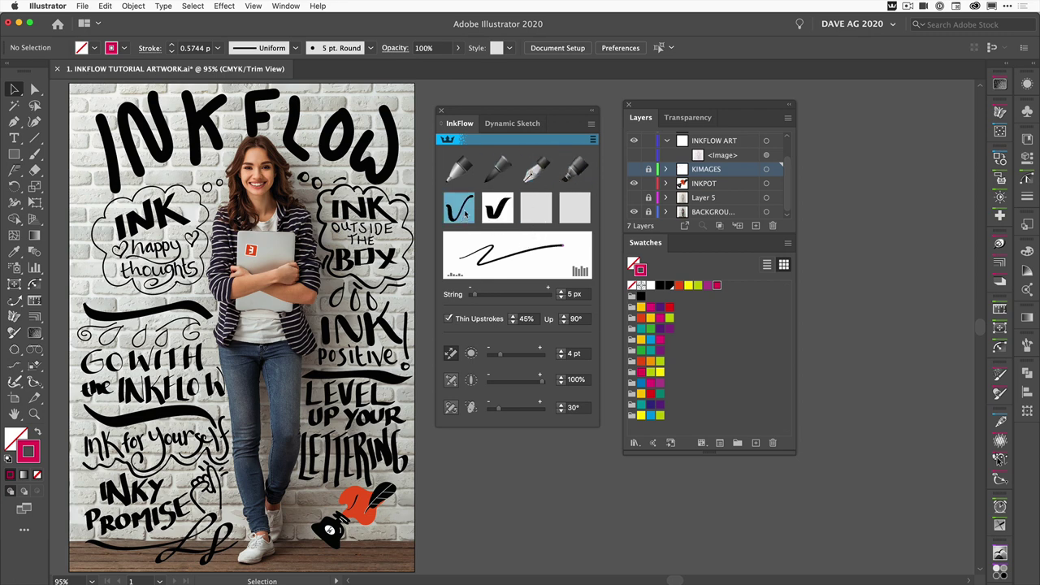
pyautogui.click(465, 212)
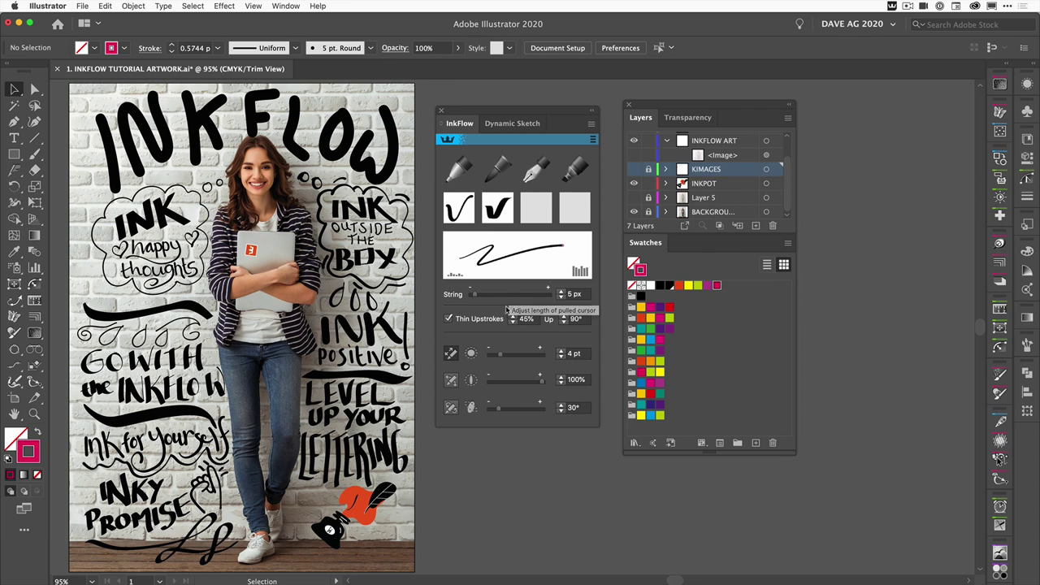
pyautogui.click(130, 252)
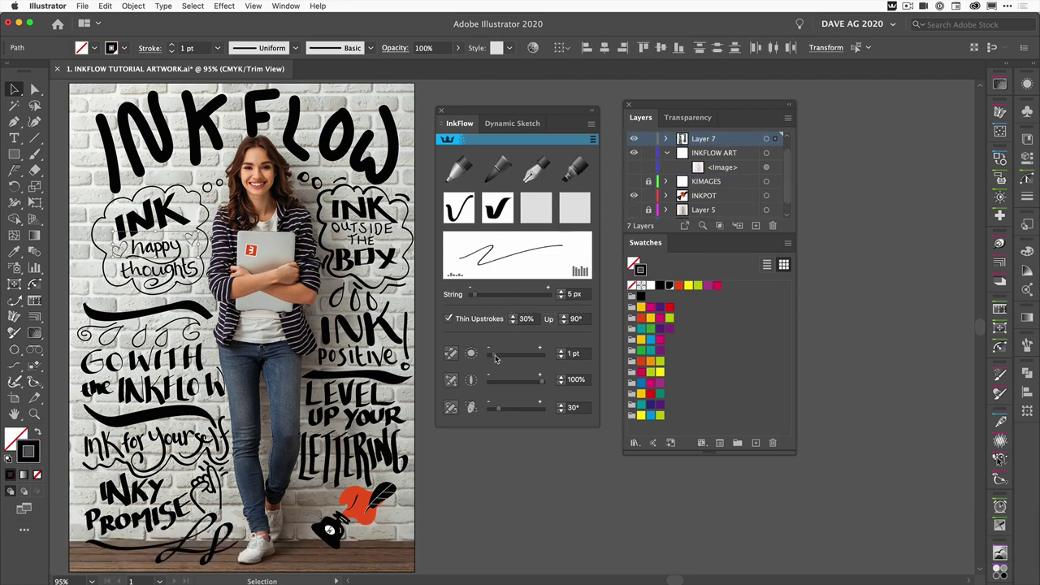
# Colour the two hearts red
pyautogui.click(458, 208)
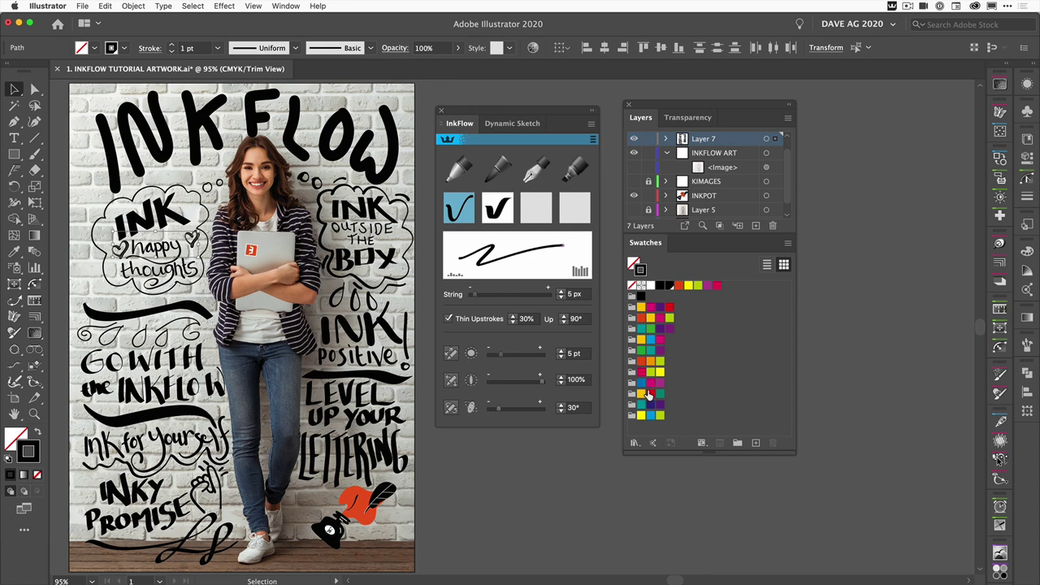
pyautogui.click(650, 394)
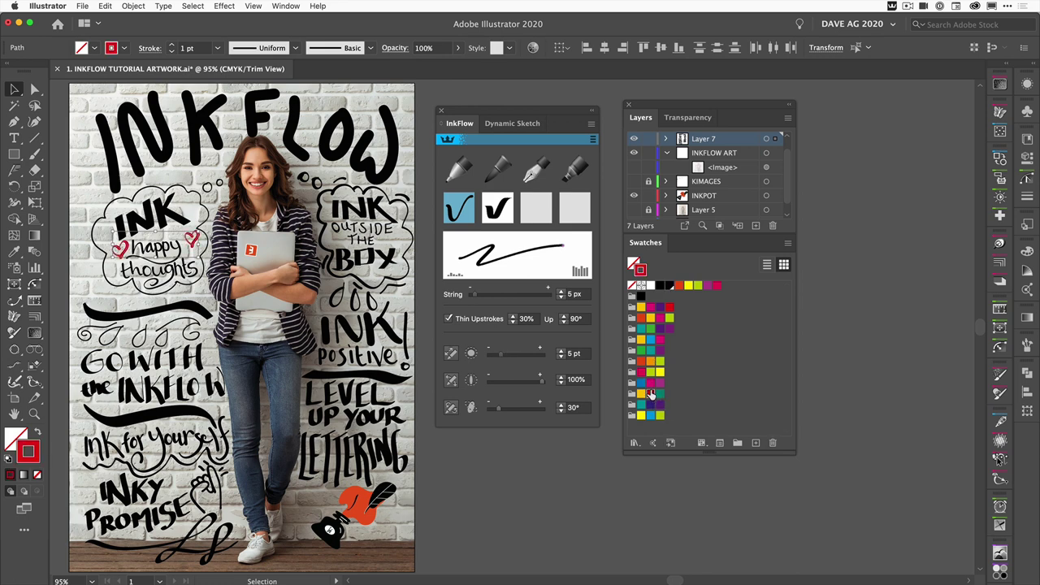
pyautogui.click(90, 99)
pyautogui.scroll(1, 90, 99)
# Give the cloud outline around INK happy thoughts a yellow stroke
pyautogui.click(112, 146)
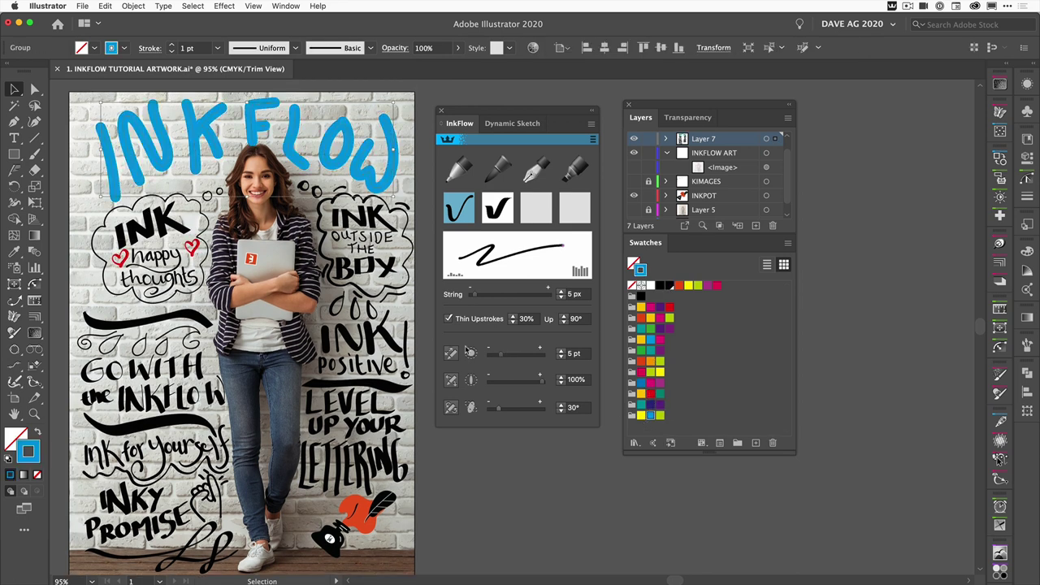
pyautogui.click(107, 222)
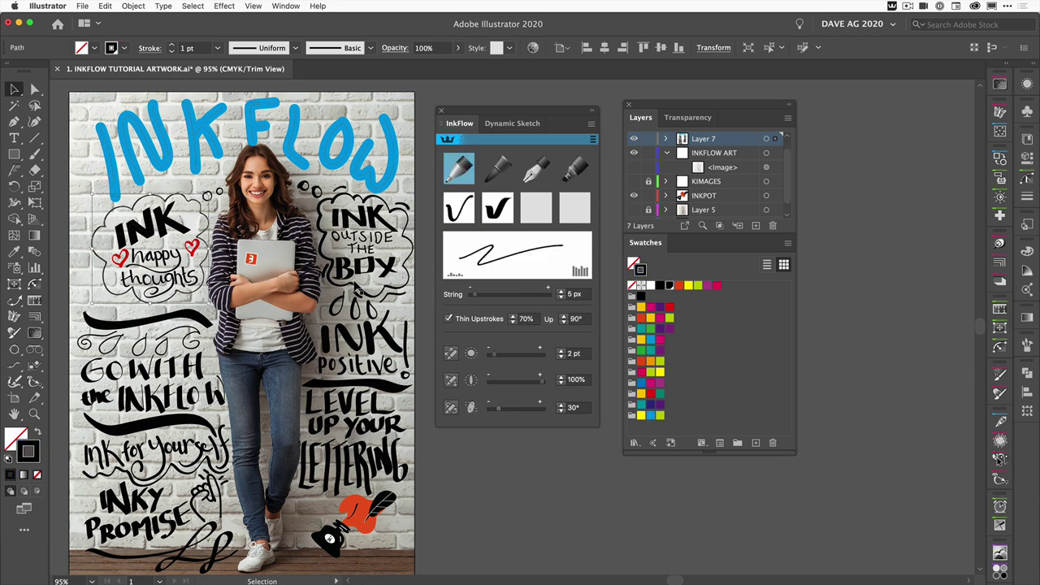
pyautogui.click(641, 341)
pyautogui.press('super+shift+a')
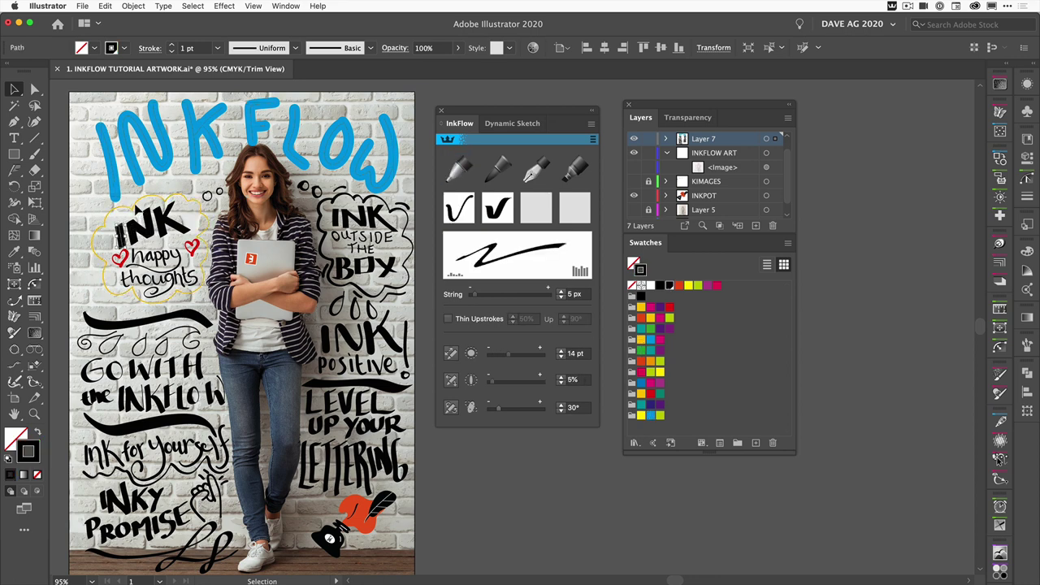
pyautogui.click(141, 213)
pyautogui.press('super+shift+a')
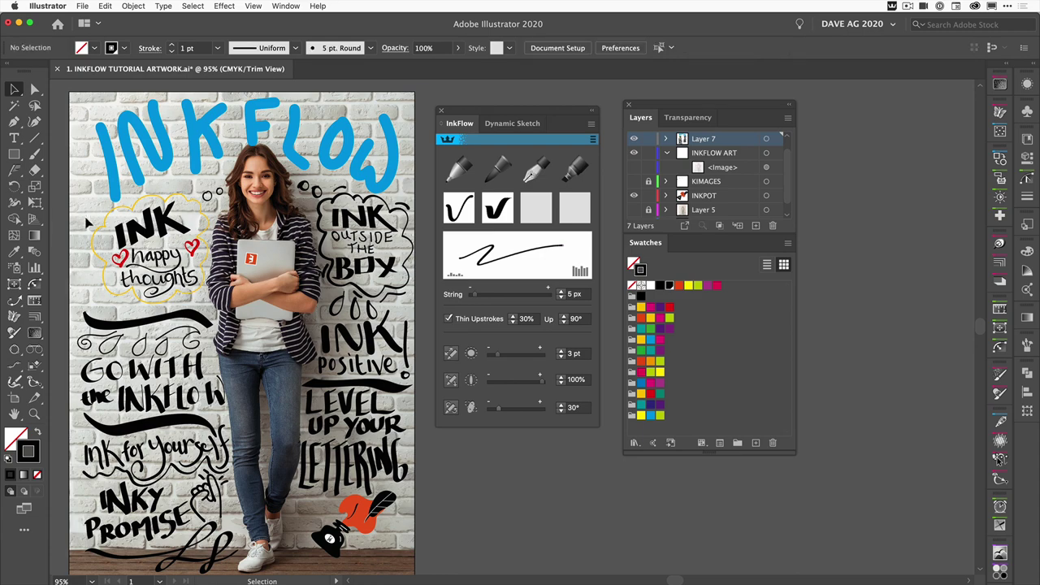
pyautogui.press('super+equal')
pyautogui.press('super+equal')
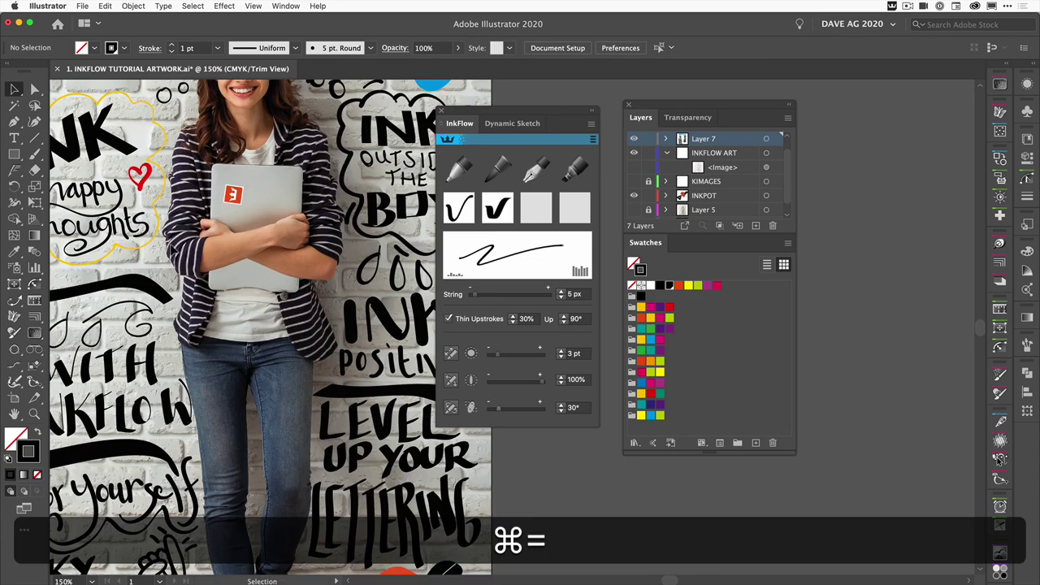
# Group the INK lettering inside the cloud and recolour it teal
pyautogui.moveTo(182, 241); pyautogui.dragTo(207, 245)
pyautogui.click(238, 181)
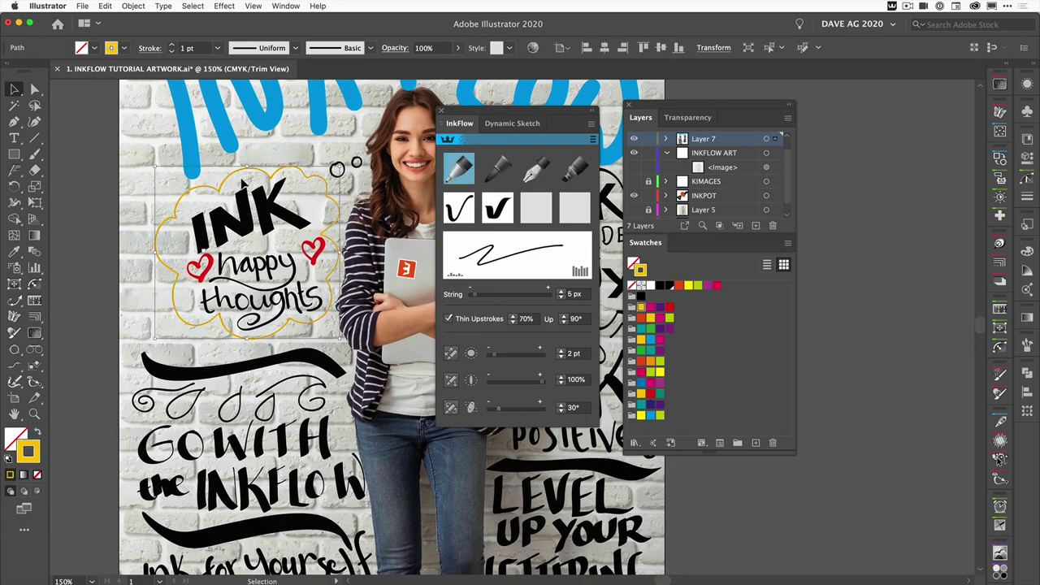
pyautogui.keyDown('shift'); pyautogui.click(236, 219); pyautogui.keyUp('shift')
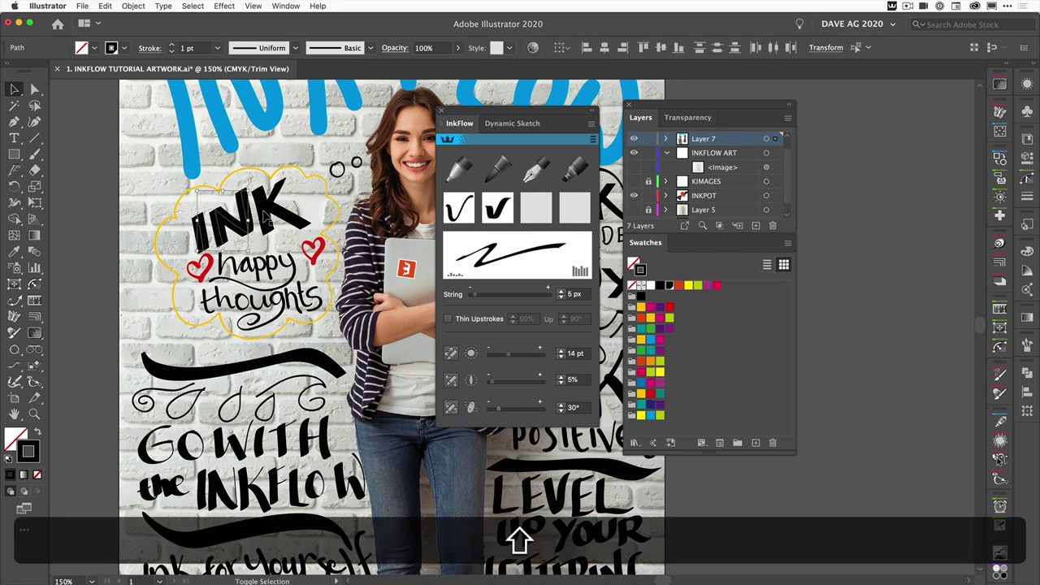
pyautogui.press('super+g')
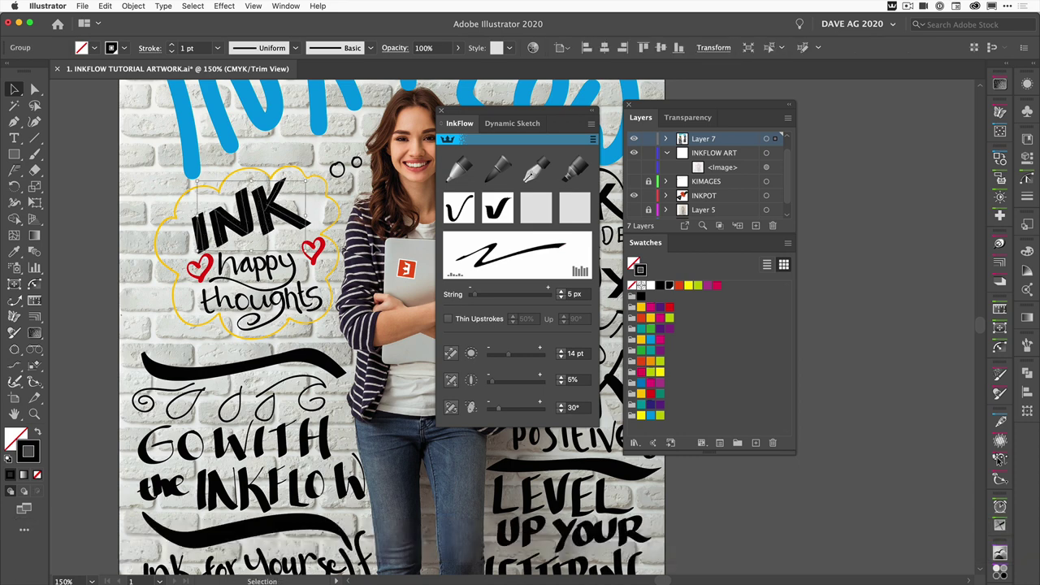
pyautogui.click(642, 327)
# Thicken the happy strokes to 4 pt and recolour happy and thoughts teal
pyautogui.click(312, 298)
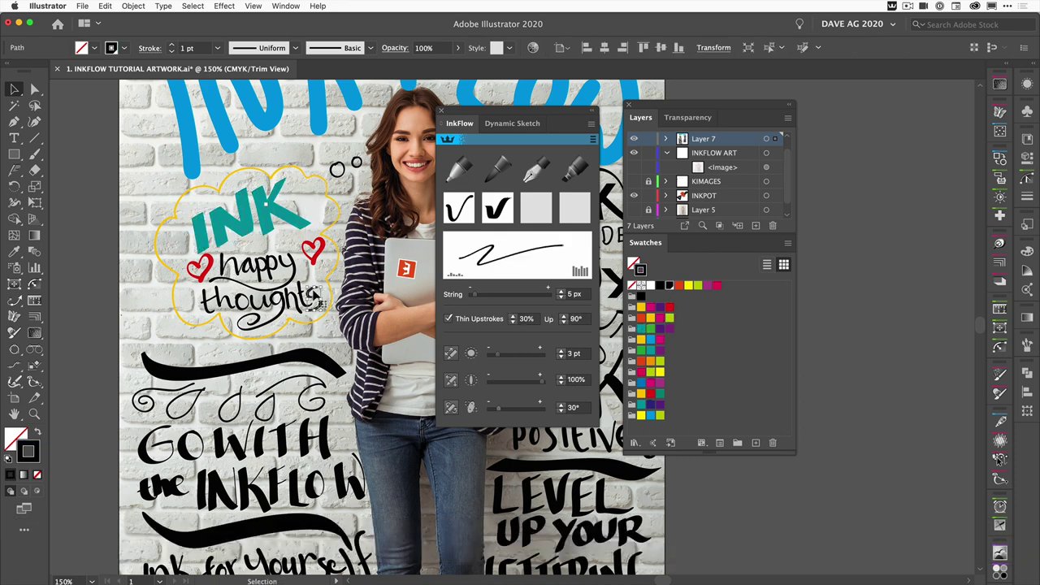
pyautogui.click(261, 249)
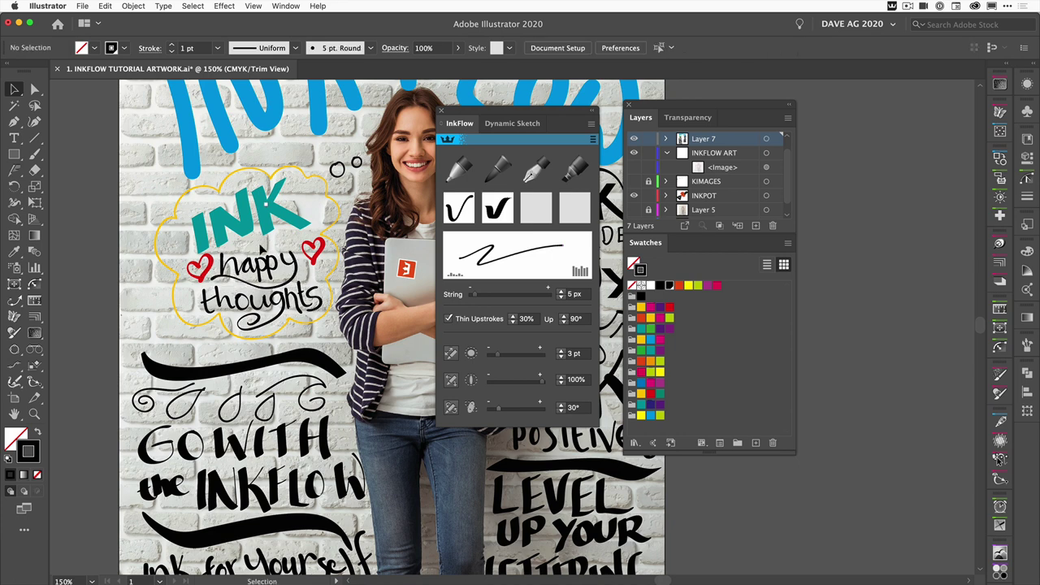
pyautogui.click(297, 283)
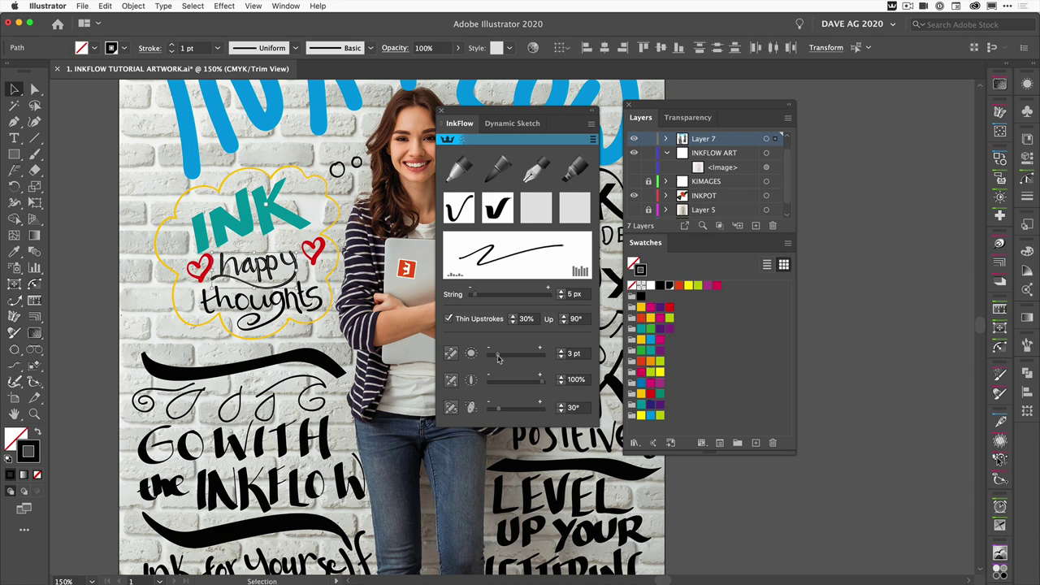
pyautogui.moveTo(498, 359); pyautogui.dragTo(500, 358)
pyautogui.moveTo(510, 409)
pyautogui.mouseDown()
pyautogui.moveTo(493, 409)
pyautogui.moveTo(513, 391)
pyautogui.mouseUp()
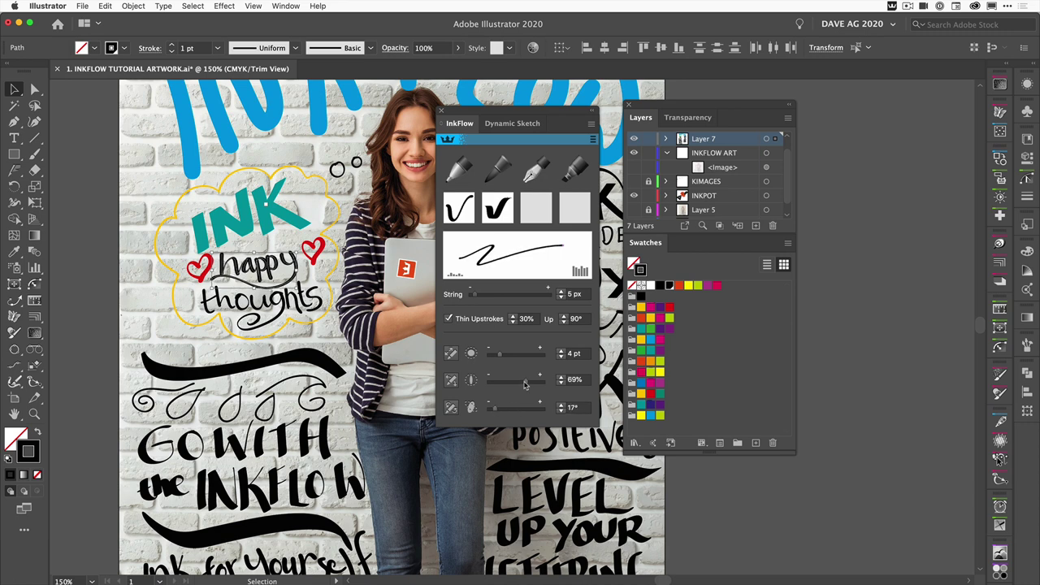
pyautogui.click(650, 355)
pyautogui.click(245, 339)
pyautogui.click(323, 299)
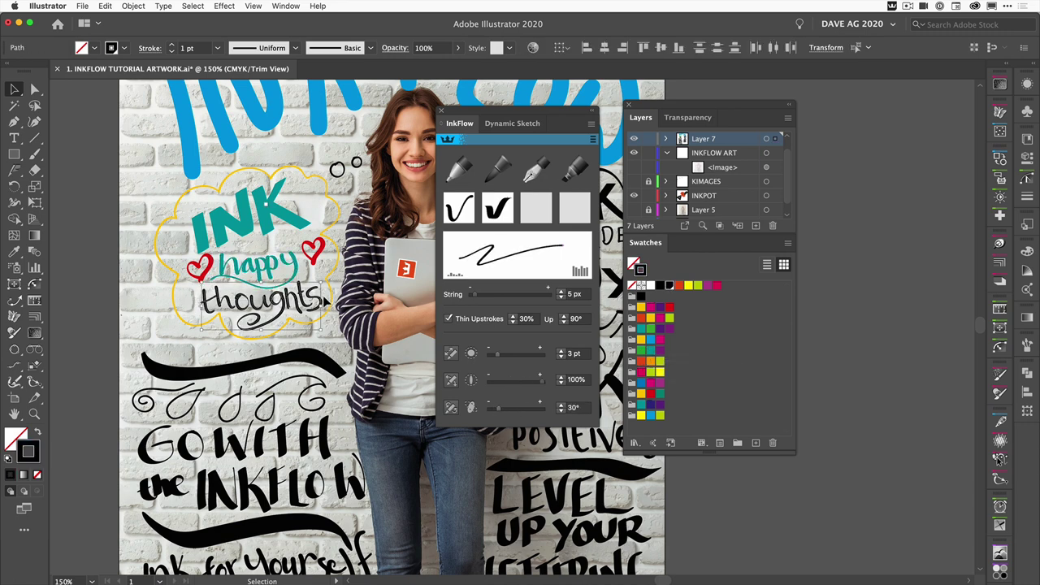
pyautogui.click(653, 355)
# Make the swashes below the cloud and under GO WITH purple, and the LEVEL UP swash magenta
pyautogui.click(244, 363)
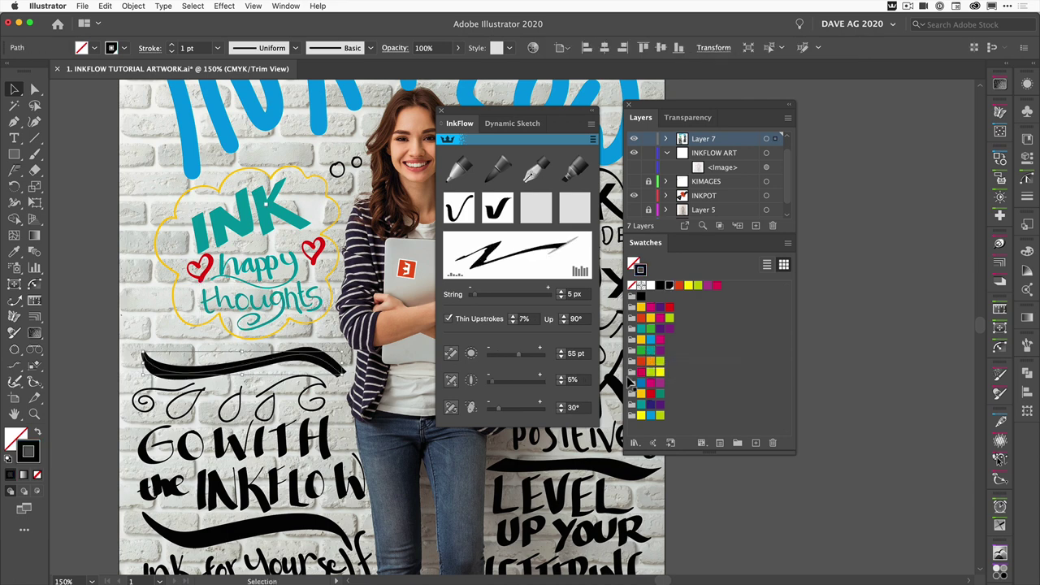
pyautogui.click(658, 404)
pyautogui.click(306, 523)
pyautogui.click(660, 397)
pyautogui.click(573, 463)
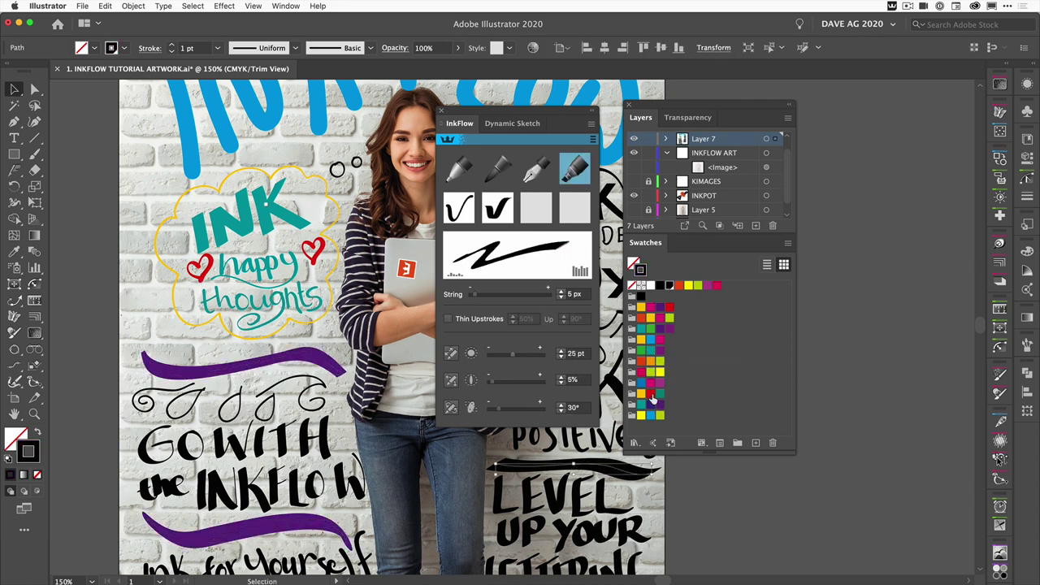
pyautogui.click(659, 383)
# Thicken the swirls above GO WITH without thin upstrokes; colour GO WITH the INKFLOW lime green
pyautogui.click(146, 398)
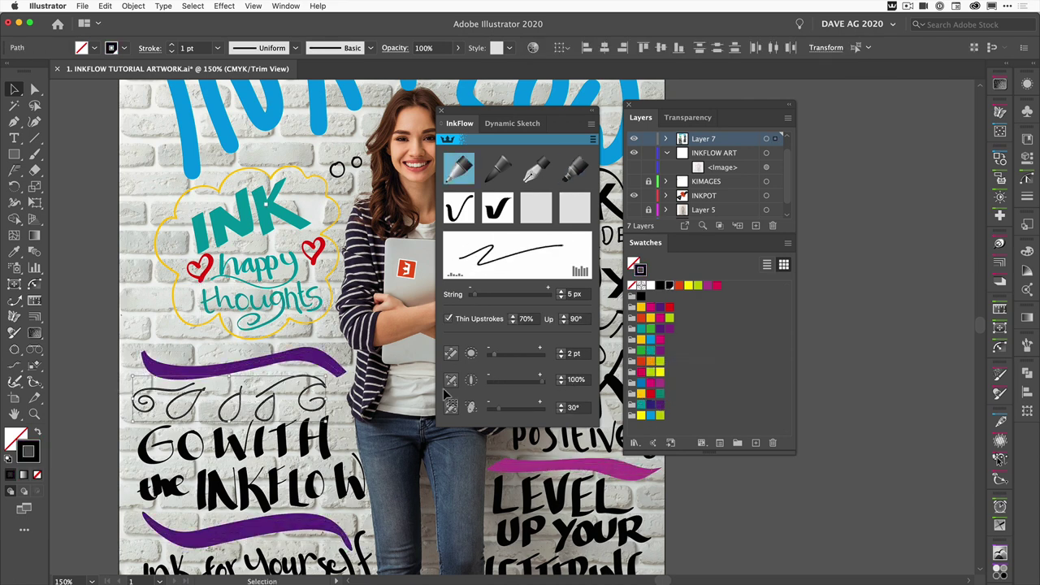
pyautogui.moveTo(498, 355); pyautogui.dragTo(510, 379)
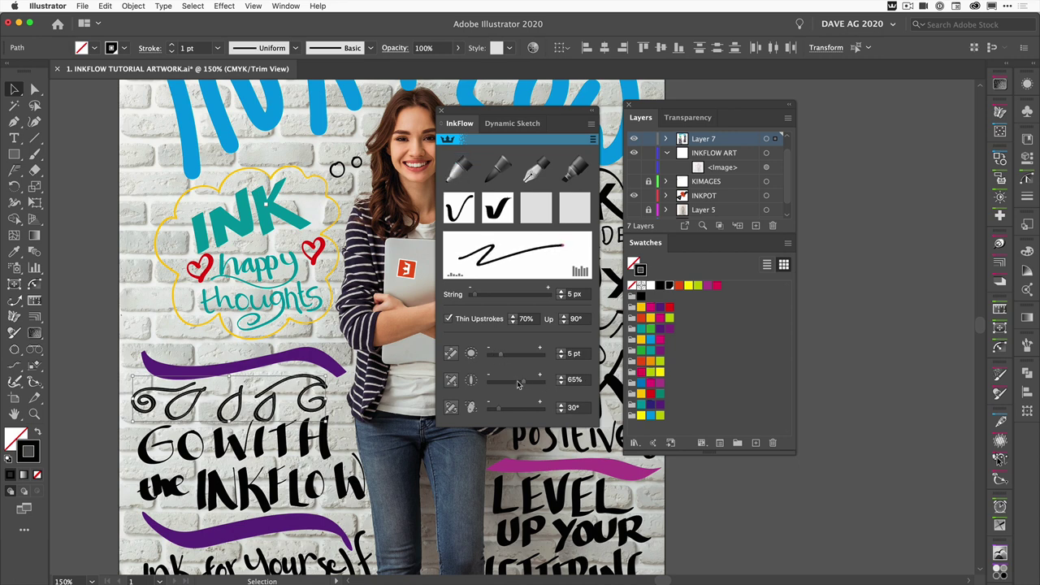
pyautogui.click(448, 319)
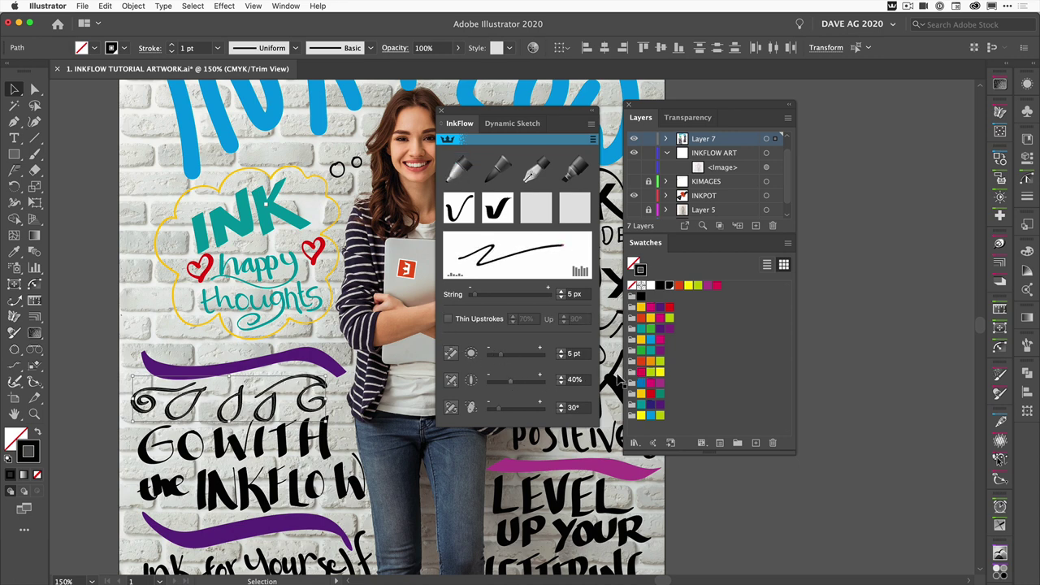
pyautogui.moveTo(124, 447); pyautogui.dragTo(363, 508)
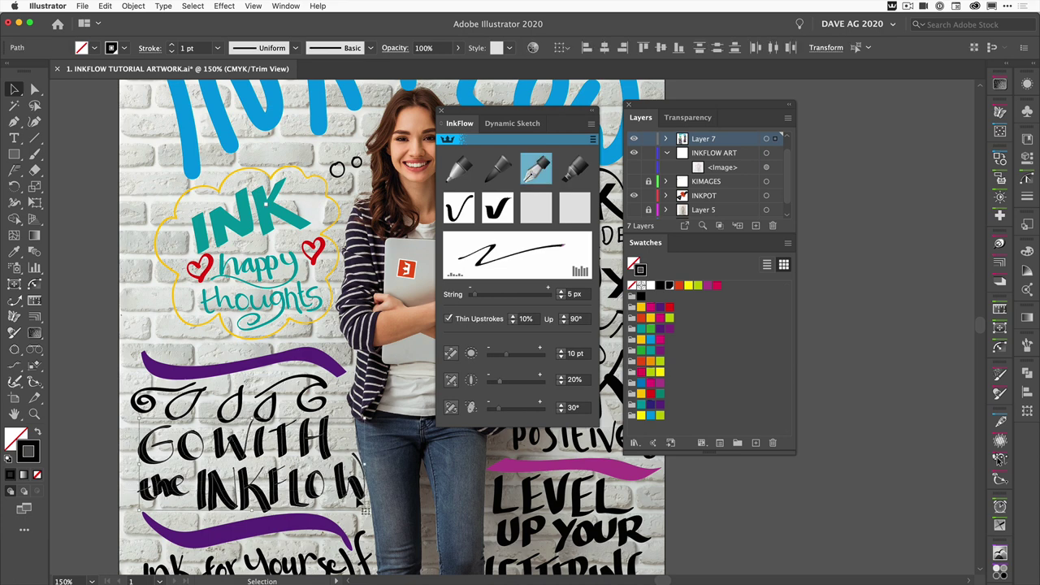
pyautogui.click(659, 415)
pyautogui.click(285, 449)
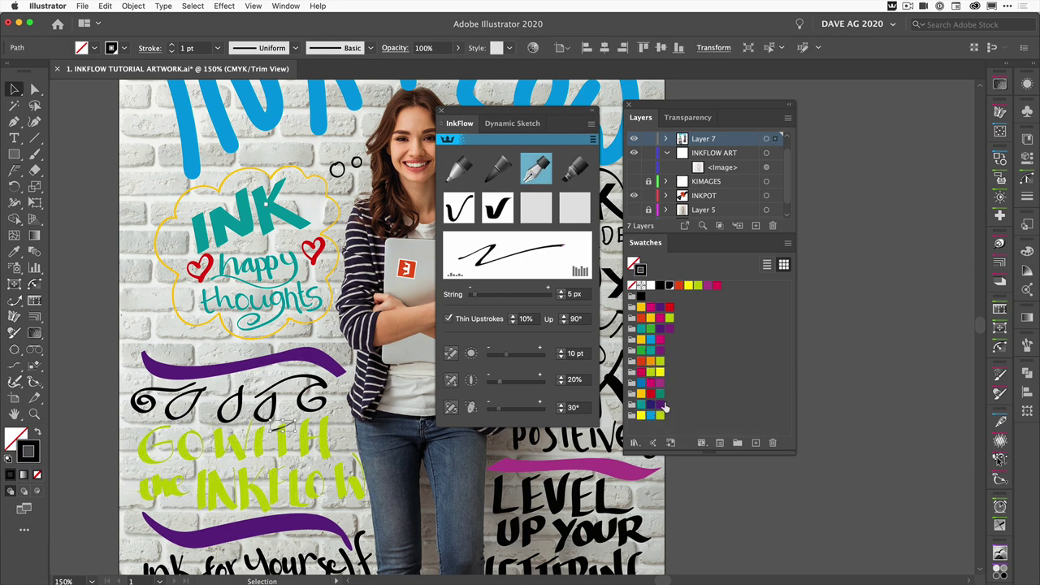
# Widen the brush stroke and recolour GO WITH the INKFLOW green
pyautogui.click(656, 370)
pyautogui.click(447, 319)
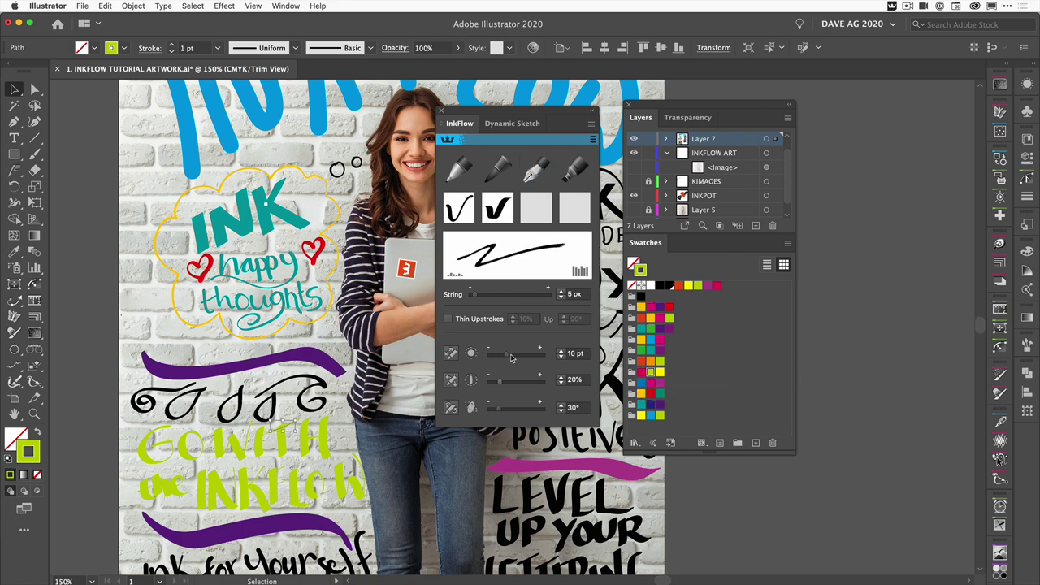
pyautogui.moveTo(505, 354); pyautogui.dragTo(493, 360)
pyautogui.click(123, 445)
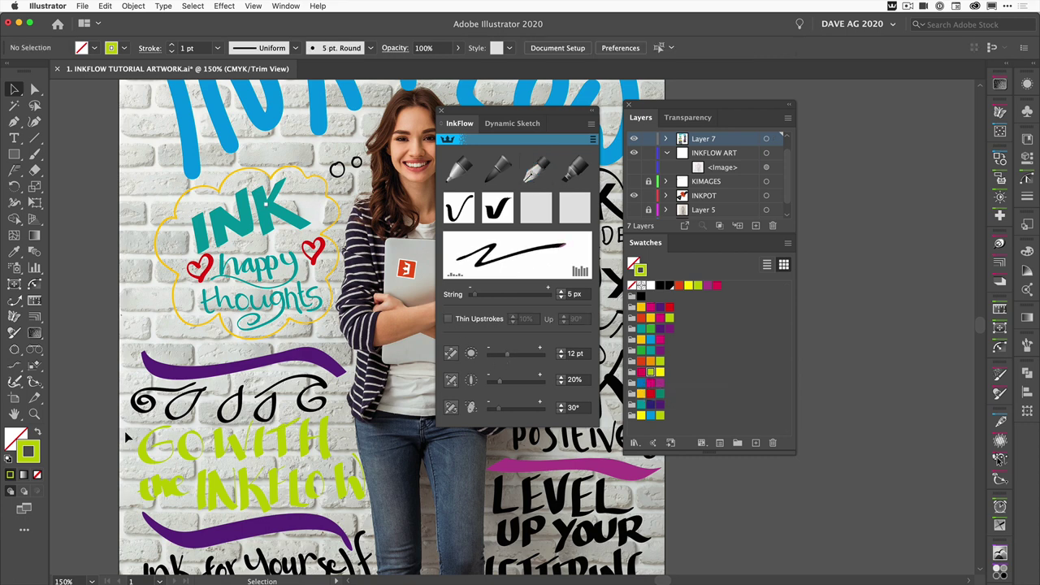
pyautogui.click(364, 497)
pyautogui.click(641, 351)
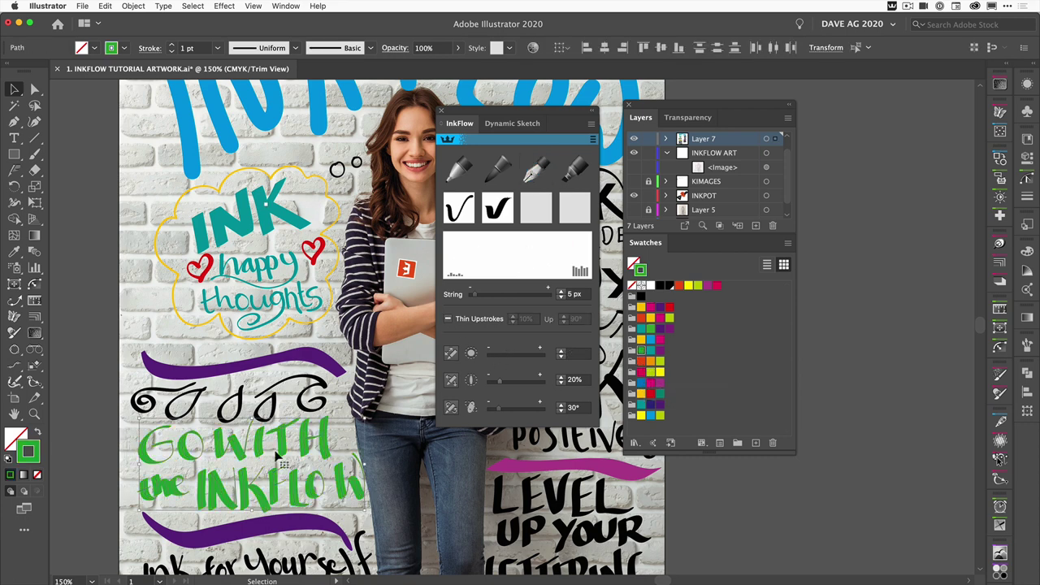
# Vary the width and angle of the wavy stroke under Ink for yourself and colour it purple
pyautogui.scroll(-3, 243, 411)
pyautogui.scroll(-4, 236, 416)
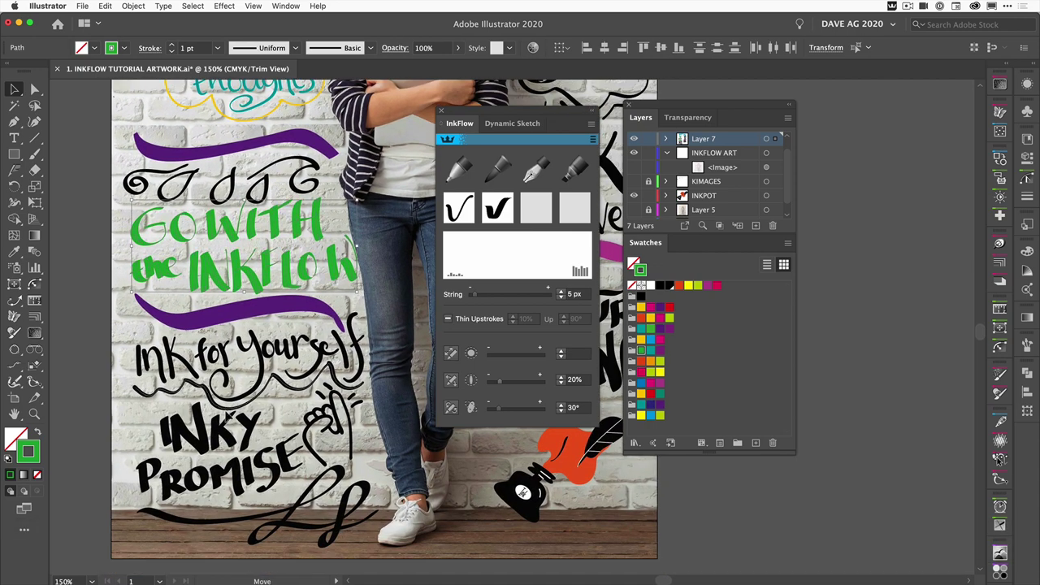
pyautogui.click(162, 388)
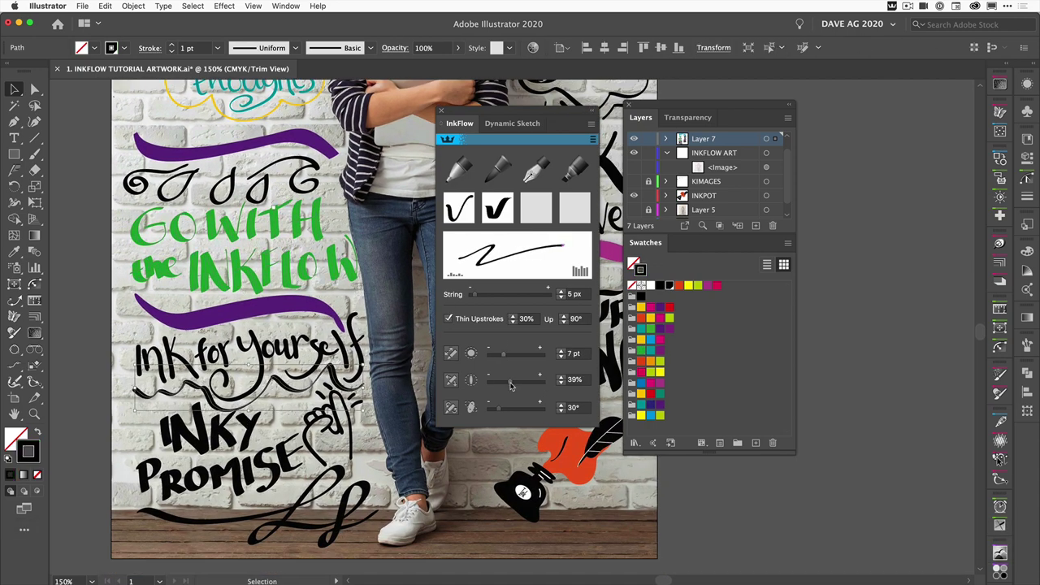
pyautogui.moveTo(541, 380); pyautogui.dragTo(510, 379)
pyautogui.moveTo(497, 407); pyautogui.dragTo(540, 407)
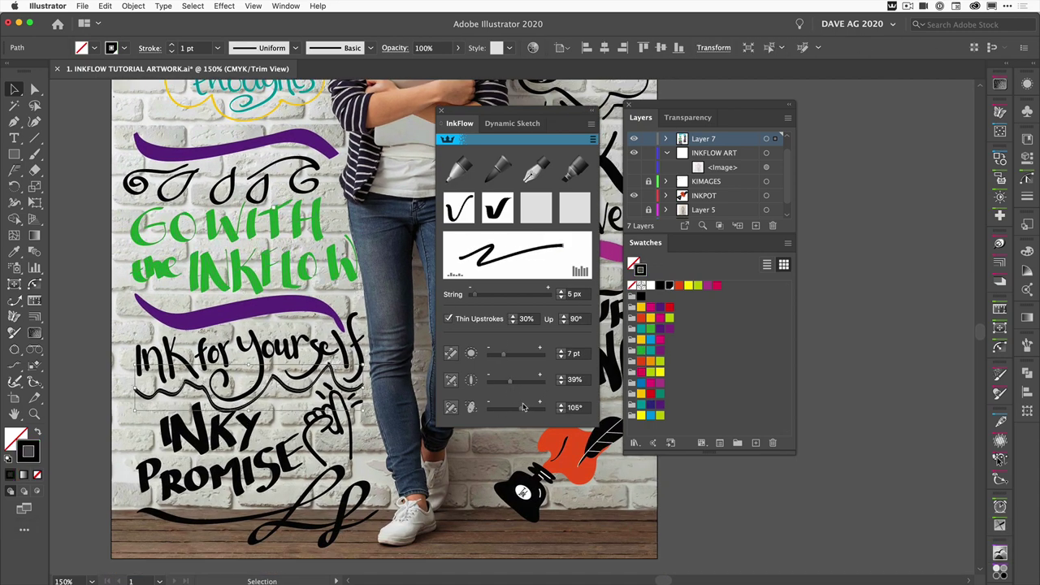
pyautogui.click(668, 332)
pyautogui.click(138, 443)
# Recolour INKY PROMISE magenta and add a small magenta stroke
pyautogui.click(167, 430)
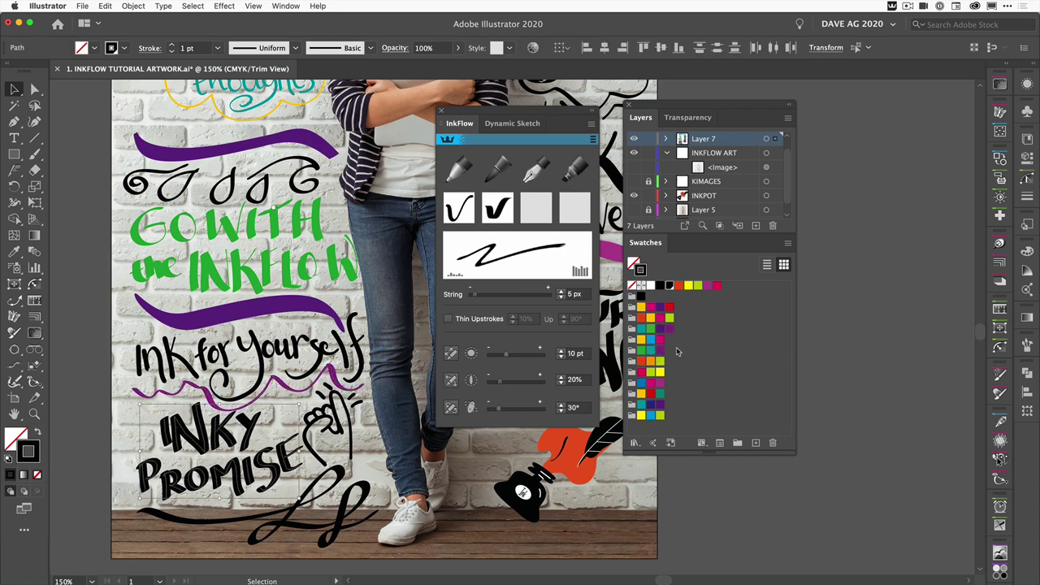
pyautogui.click(652, 384)
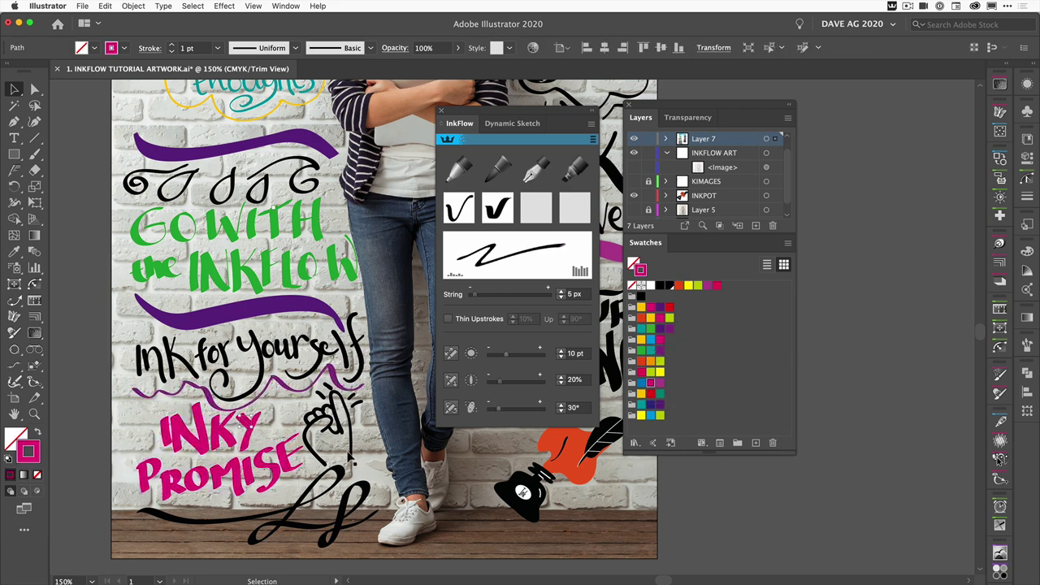
pyautogui.click(363, 414)
pyautogui.moveTo(363, 415); pyautogui.dragTo(351, 399)
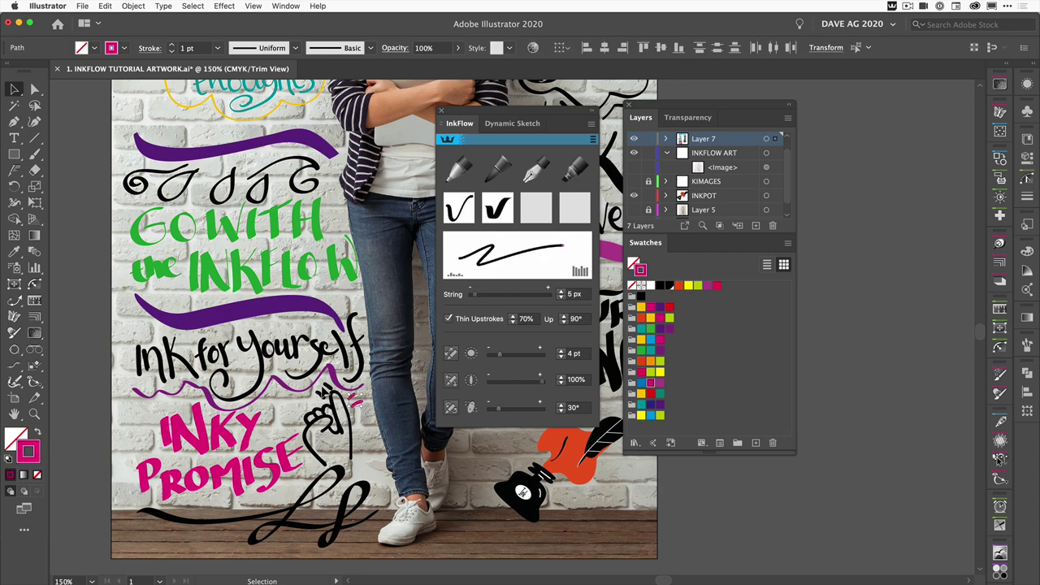
pyautogui.click(354, 520)
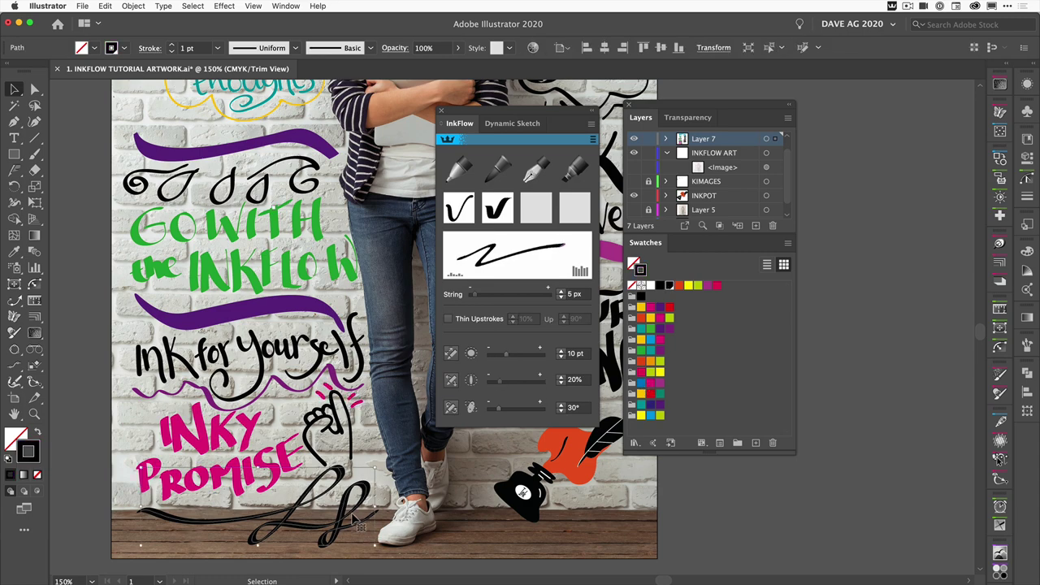
pyautogui.click(646, 339)
pyautogui.hscroll(5, 297, 280)
# Angle the bubble's INK lettering strokes to 36° and colour it orange-red
pyautogui.hscroll(5, 317, 243)
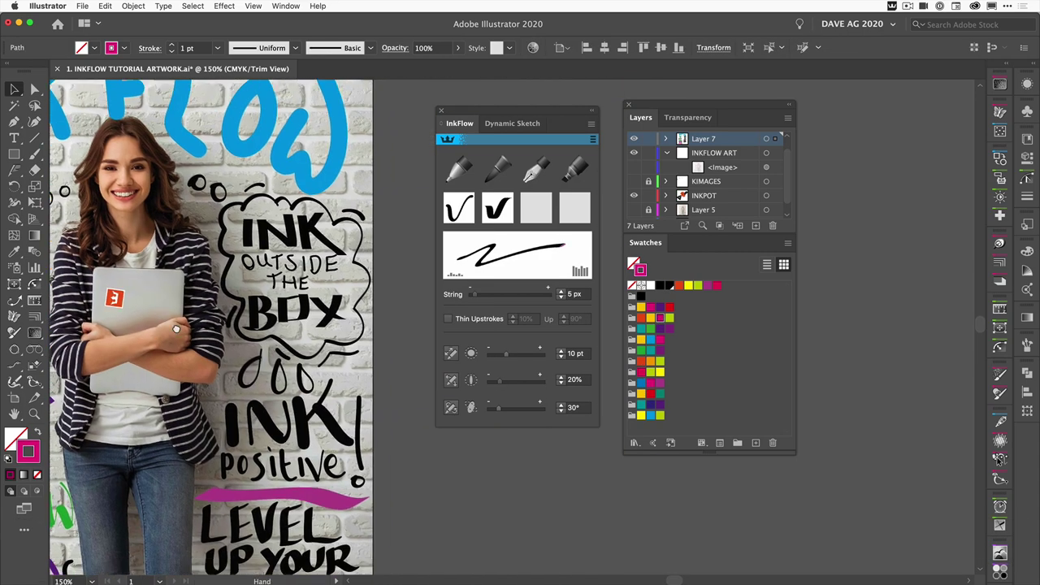
pyautogui.hscroll(3, 336, 215)
pyautogui.click(237, 227)
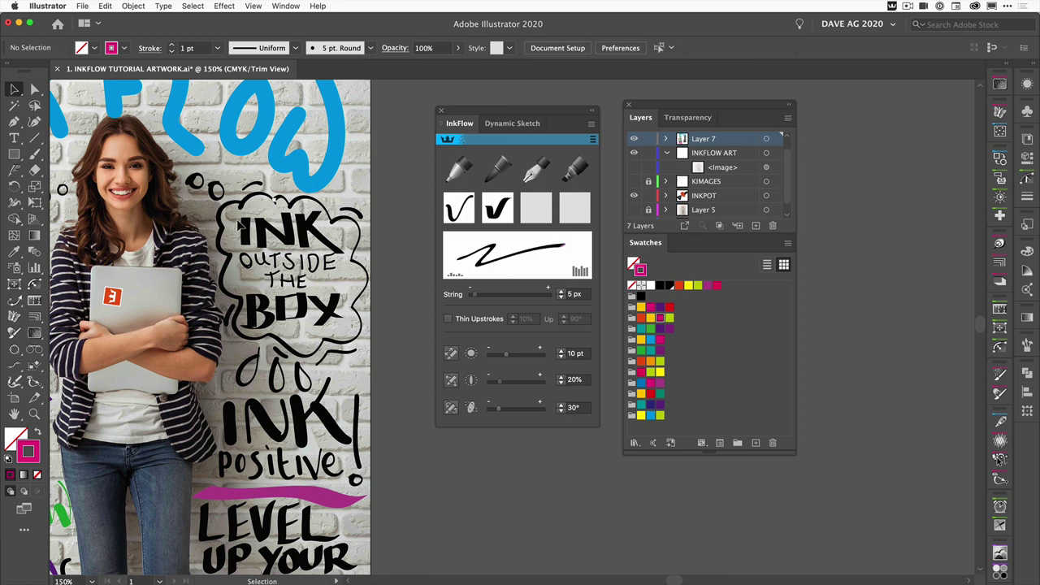
pyautogui.click(331, 244)
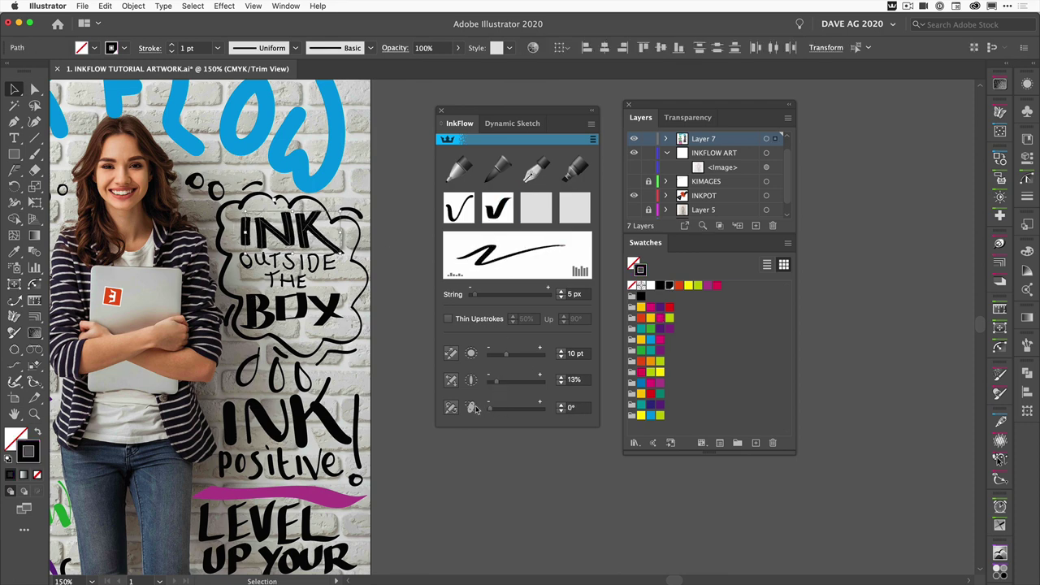
pyautogui.moveTo(488, 407); pyautogui.dragTo(500, 407)
pyautogui.click(641, 318)
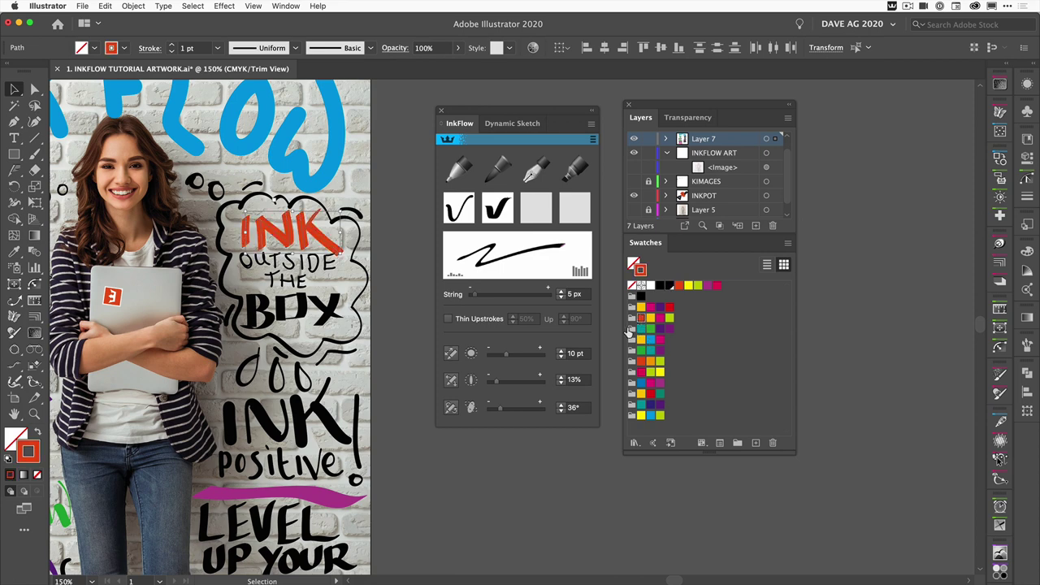
# Adjust the stroke variation of the BOX lettering
pyautogui.click(255, 316)
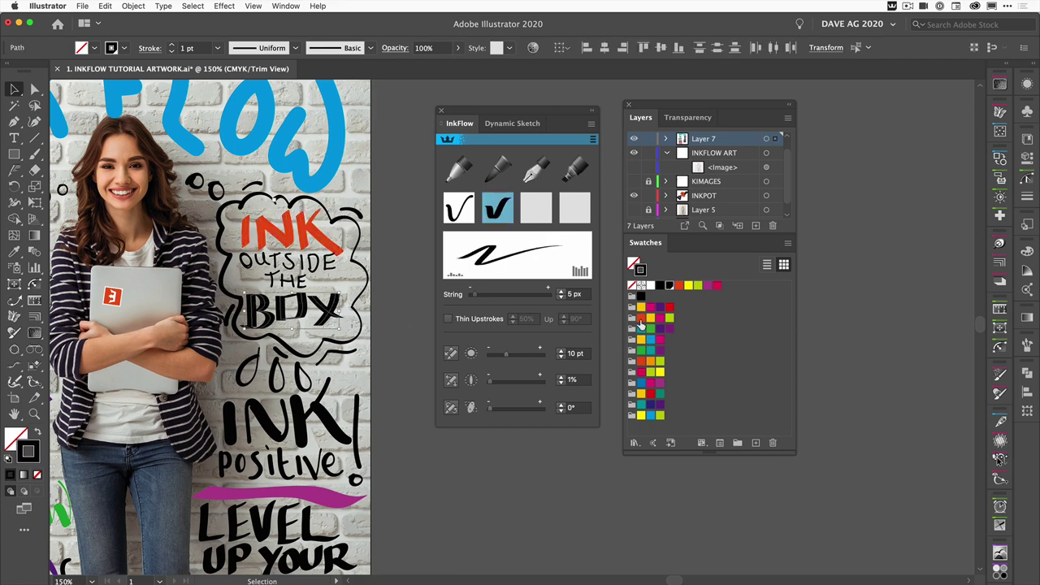
pyautogui.click(331, 322)
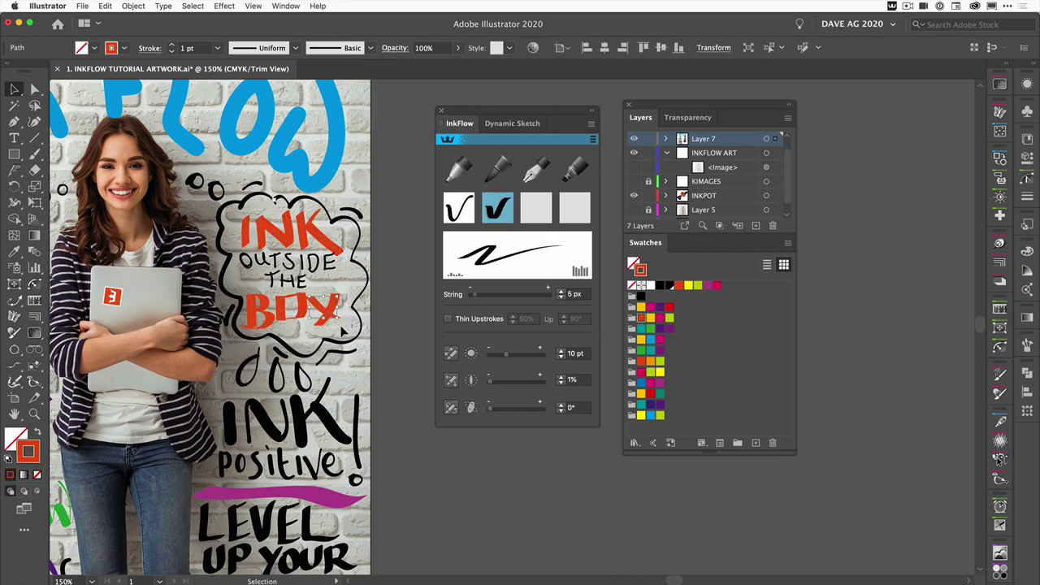
pyautogui.click(323, 317)
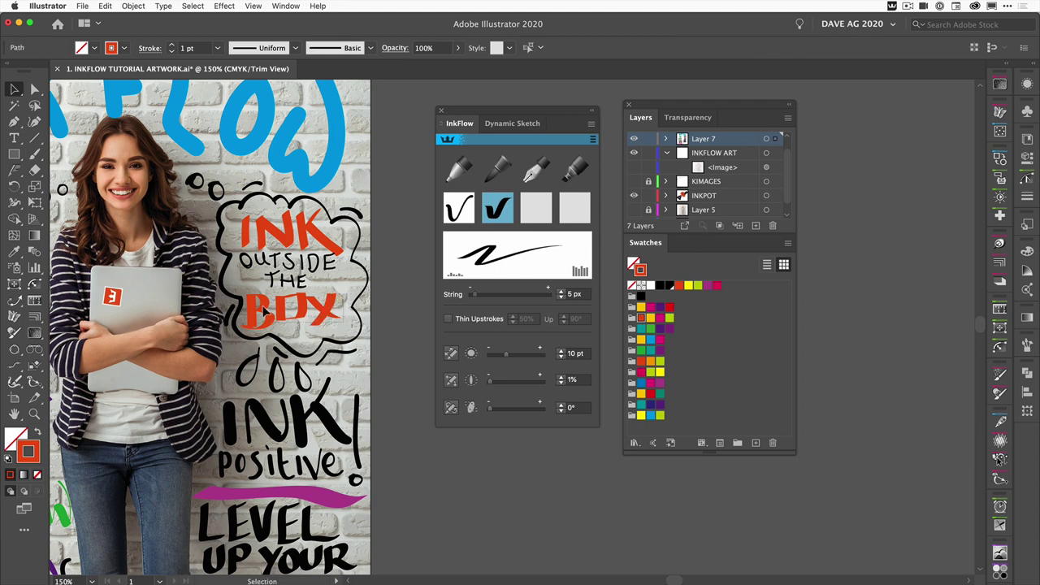
pyautogui.moveTo(489, 380); pyautogui.dragTo(504, 355)
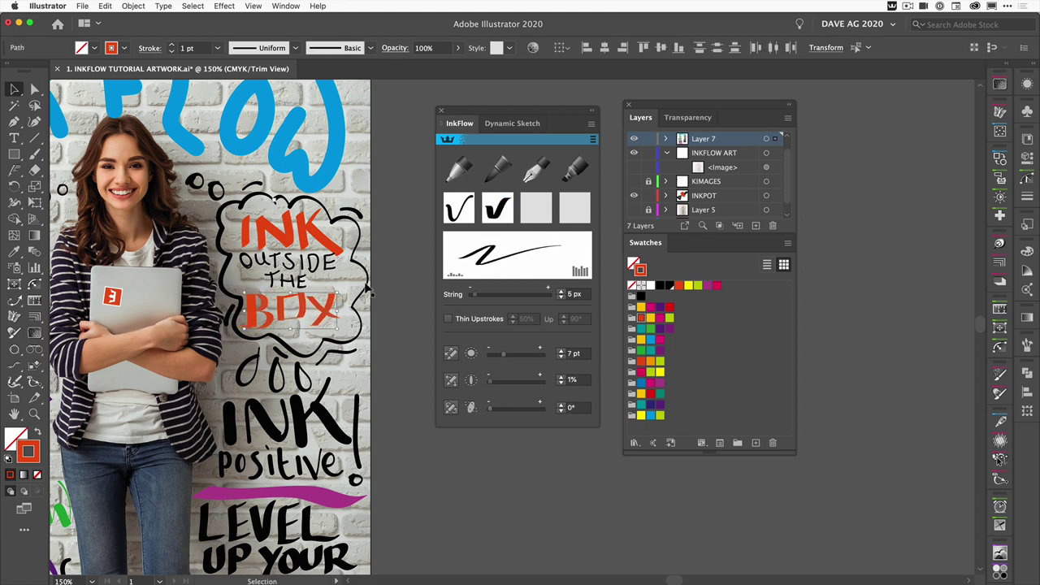
# Load a thin teal ink brush and recolour INK positive dark purple
pyautogui.click(458, 208)
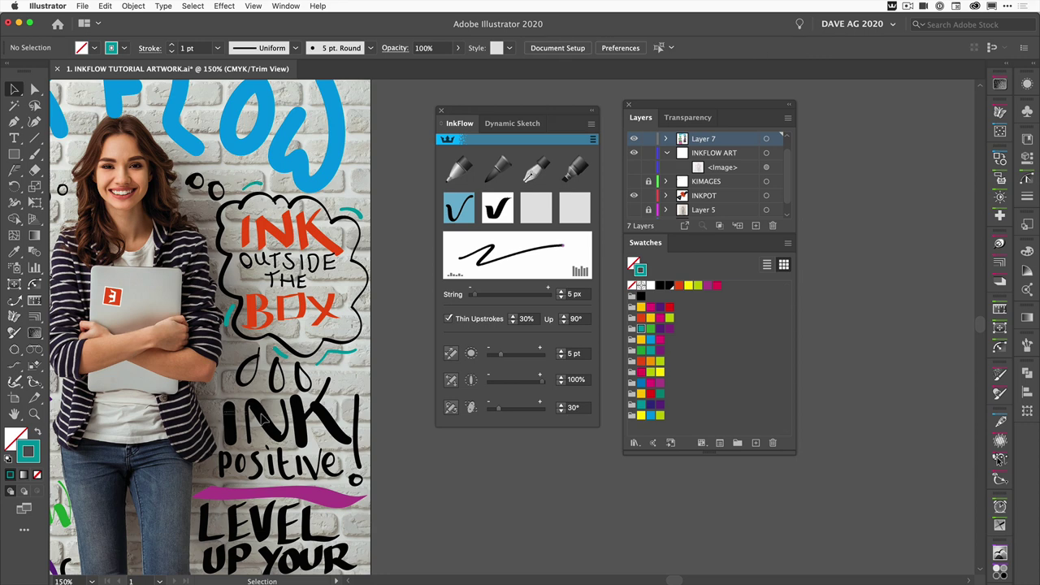
pyautogui.click(641, 403)
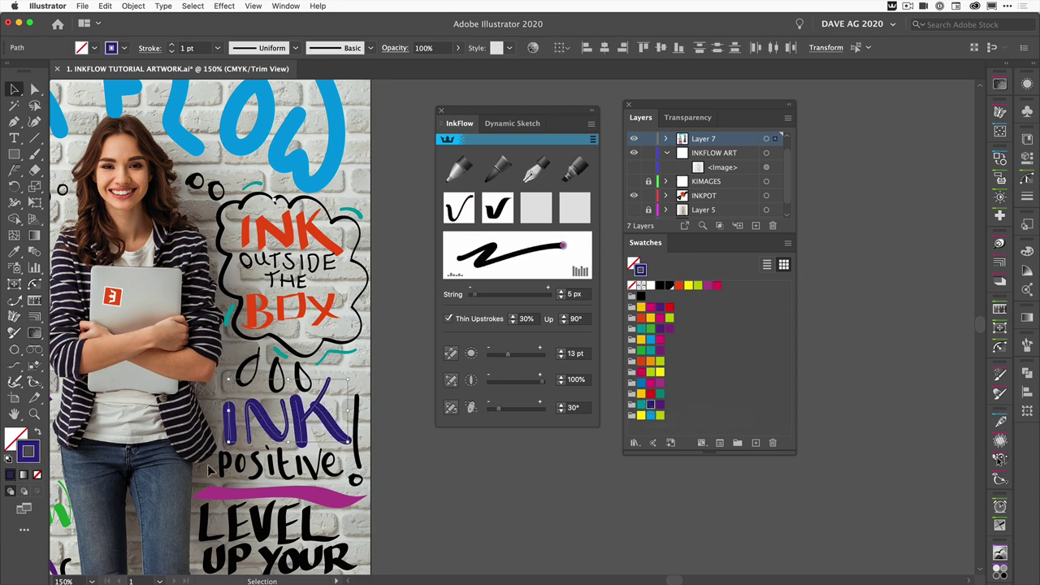
pyautogui.click(650, 405)
pyautogui.scroll(-5, 374, 435)
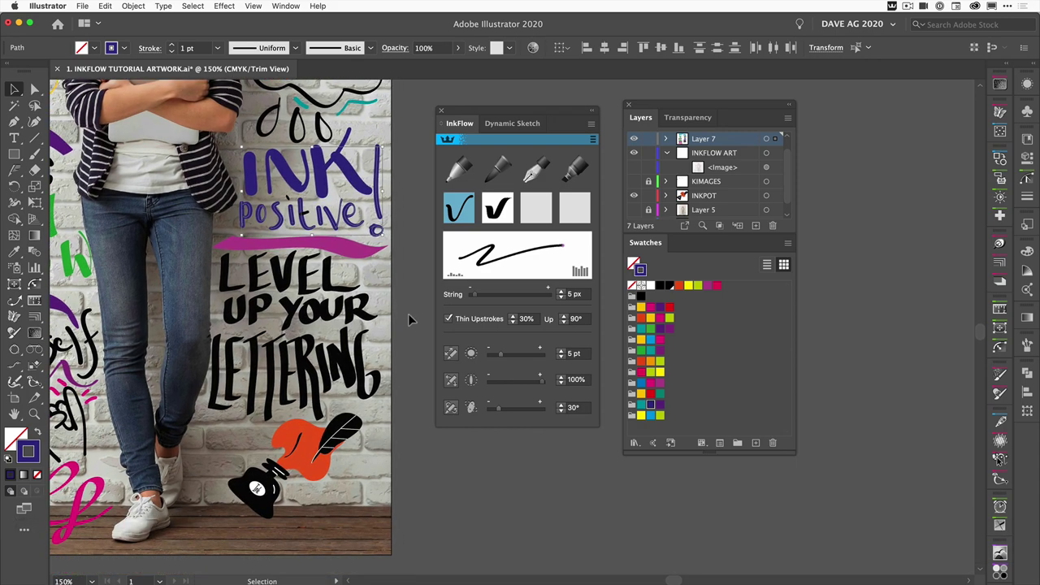
# Give LEVEL 52% stroke variation and a 0° ink angle, and colour it green
pyautogui.click(327, 273)
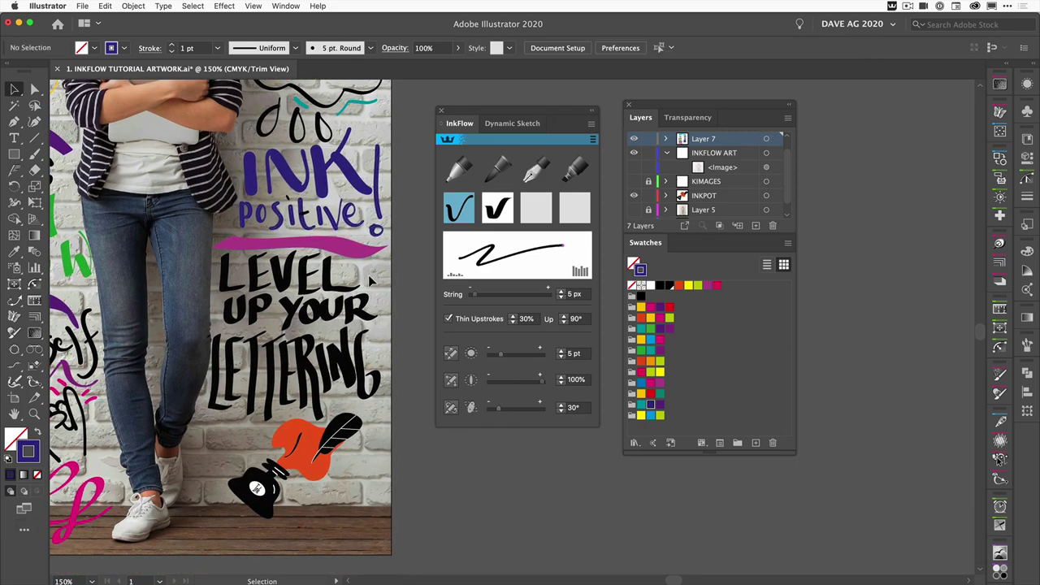
pyautogui.click(516, 382)
pyautogui.moveTo(498, 407); pyautogui.dragTo(488, 407)
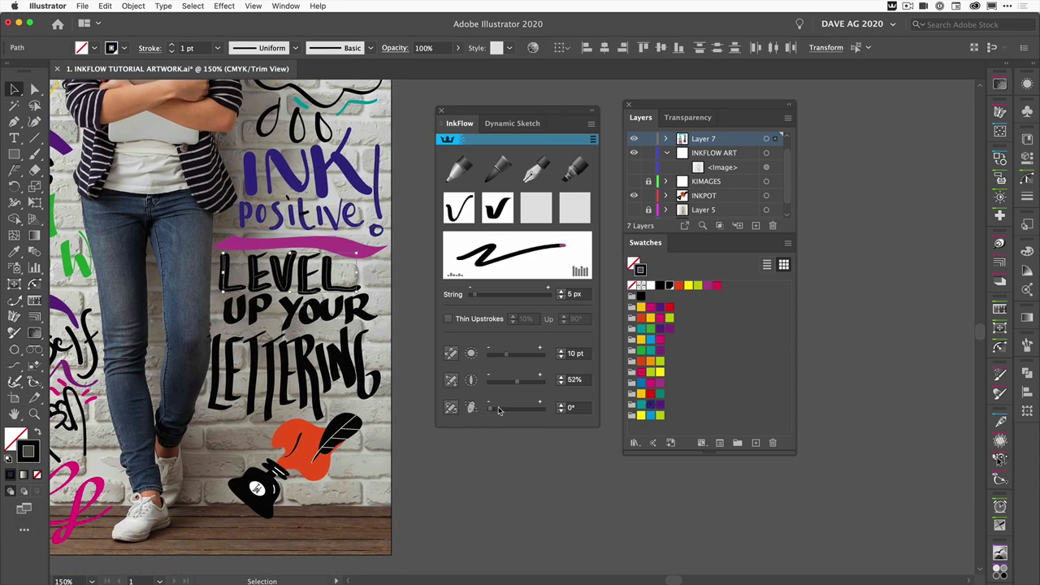
pyautogui.click(642, 350)
pyautogui.click(216, 273)
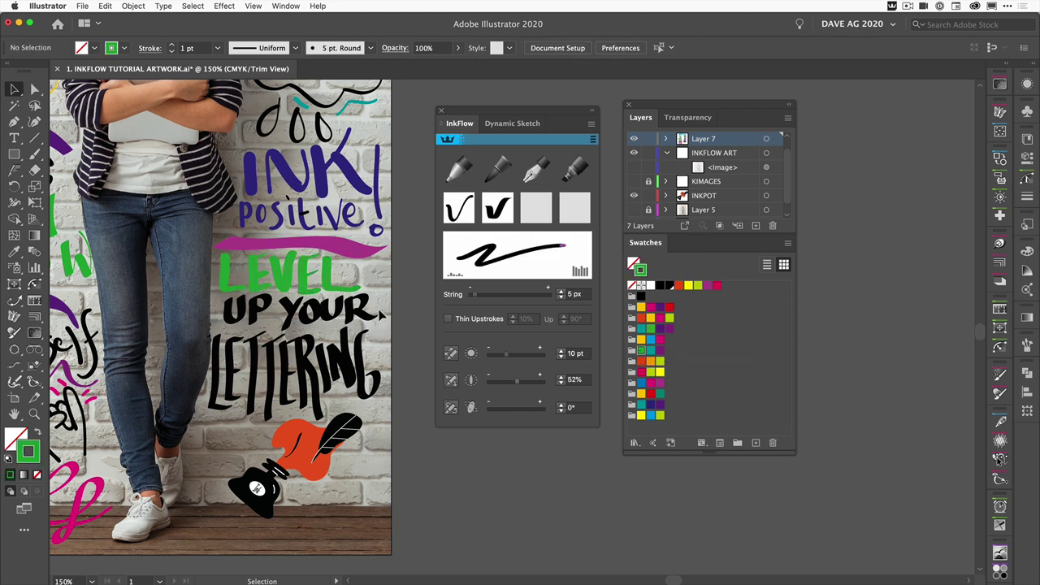
# Colour UP YOUR lime, LETTERING yellow, and a stroke of positive dark purple
pyautogui.click(244, 321)
pyautogui.click(393, 385)
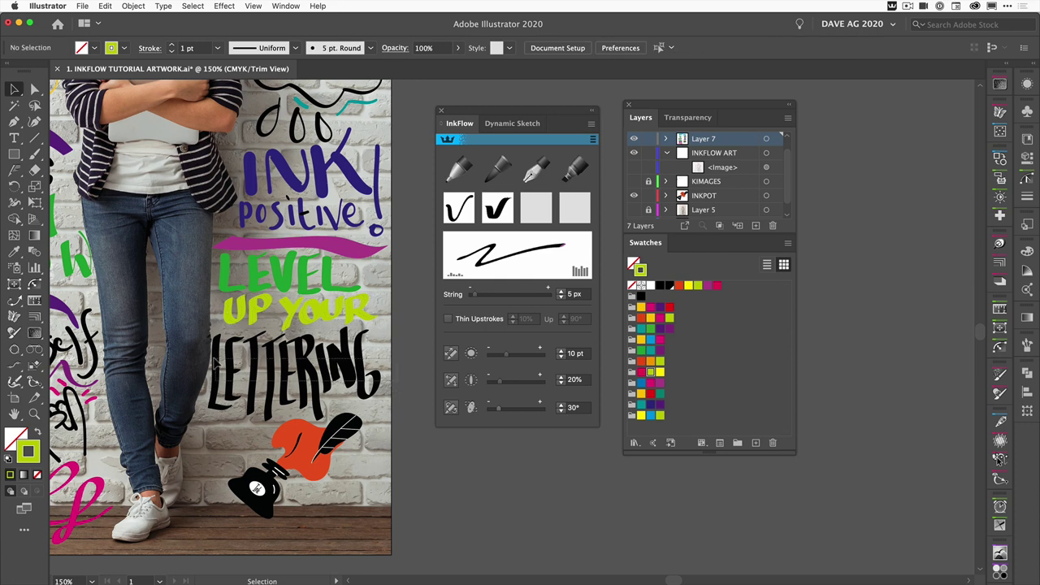
pyautogui.click(218, 357)
pyautogui.click(659, 372)
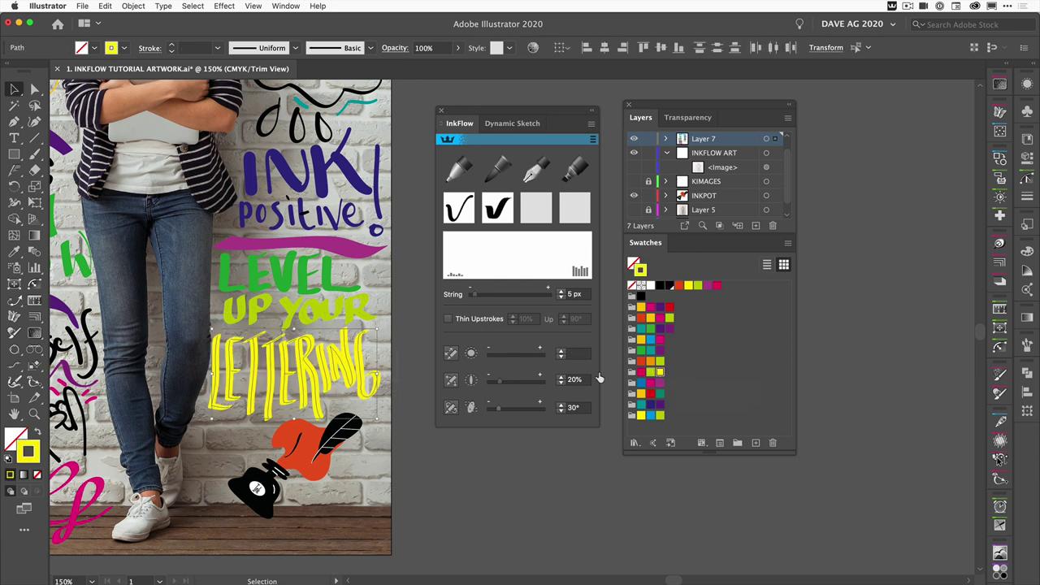
pyautogui.click(376, 489)
pyautogui.click(292, 208)
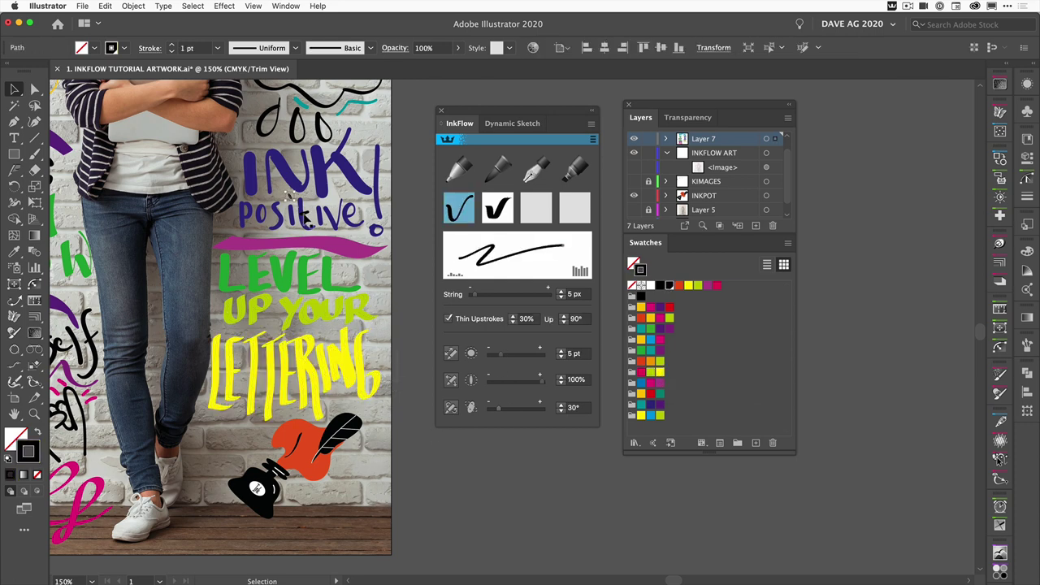
pyautogui.click(650, 404)
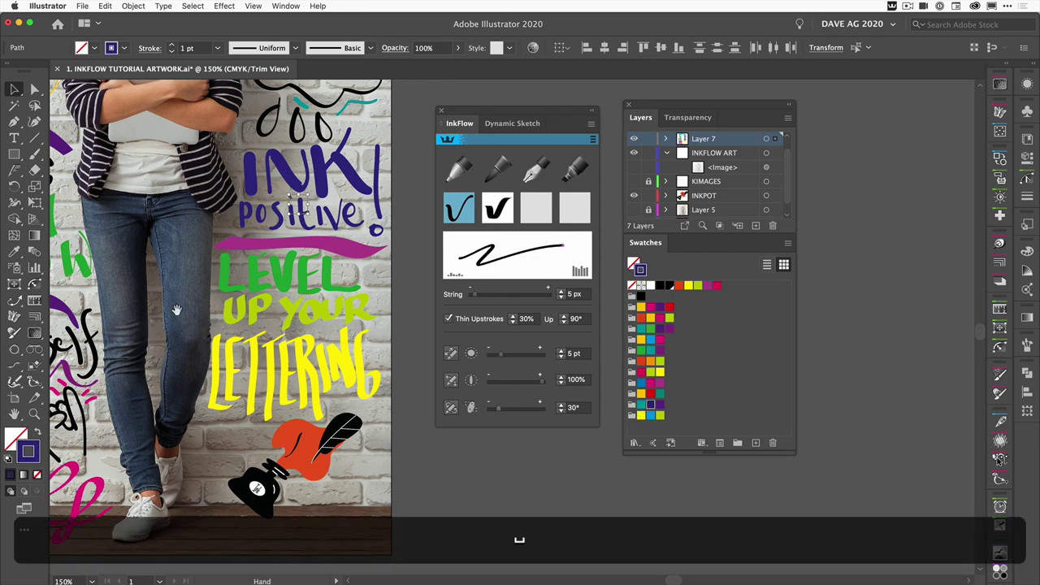
pyautogui.hscroll(-5, 295, 380)
pyautogui.scroll(2, 295, 380)
# Give the happy thoughts group adjusted brush strokes with thin upstrokes turned off
pyautogui.press('super+0')
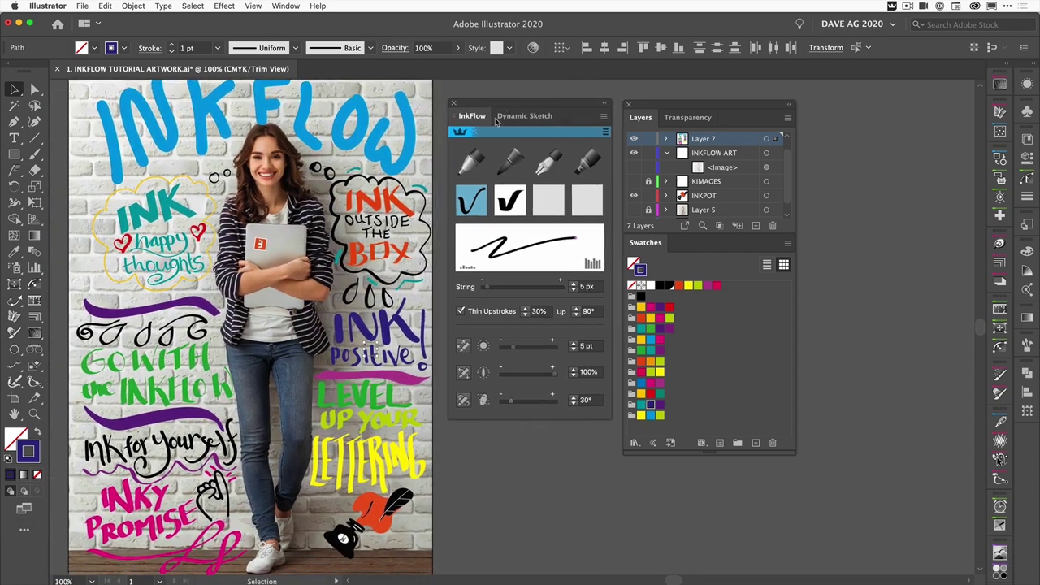
pyautogui.click(216, 208)
pyautogui.moveTo(516, 349)
pyautogui.mouseDown()
pyautogui.moveTo(536, 350)
pyautogui.moveTo(521, 348)
pyautogui.mouseUp()
pyautogui.click(460, 310)
pyautogui.click(76, 254)
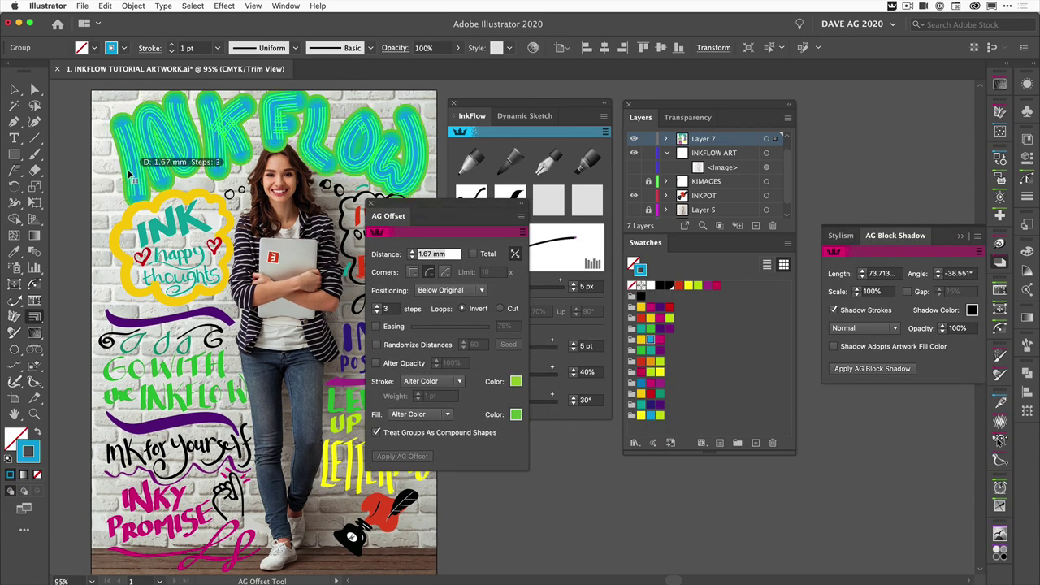
# Set the INKFLOW offset rings' stroke and fill to yellow and orange in the Color Picker
pyautogui.click(515, 381)
pyautogui.click(515, 381)
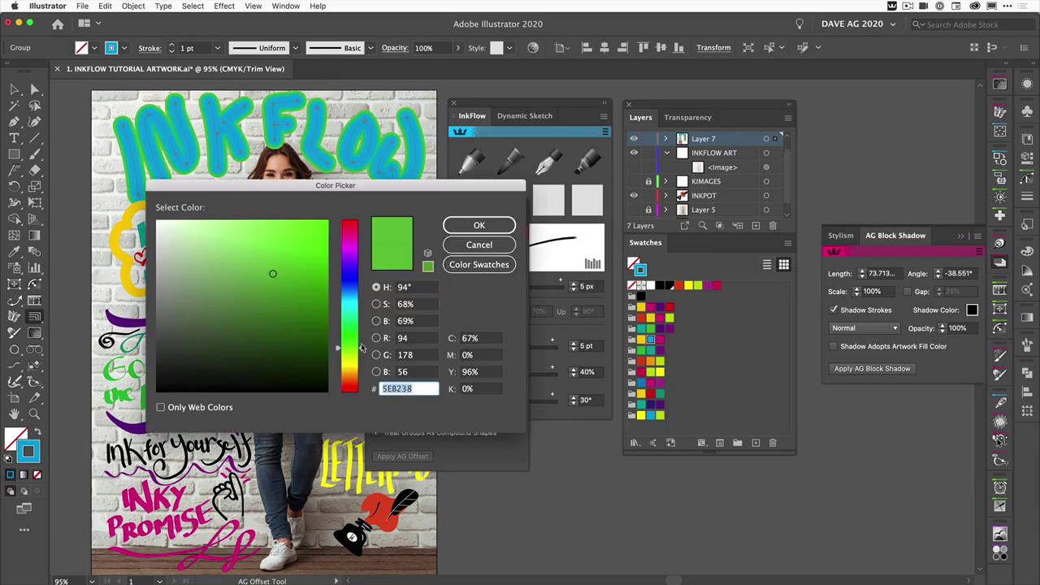
pyautogui.moveTo(361, 347); pyautogui.dragTo(362, 370)
pyautogui.click(479, 225)
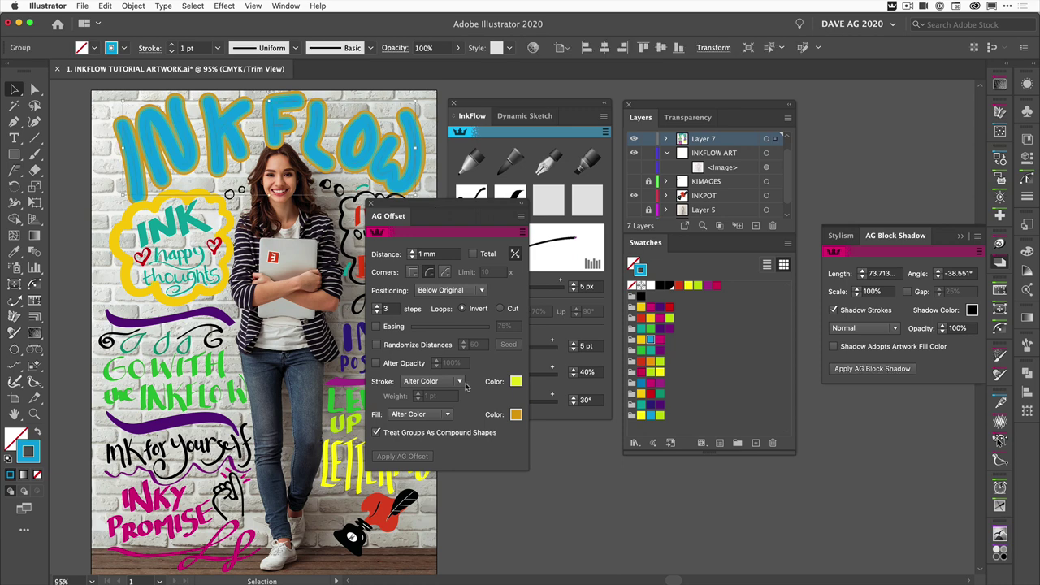
pyautogui.click(515, 381)
pyautogui.click(477, 223)
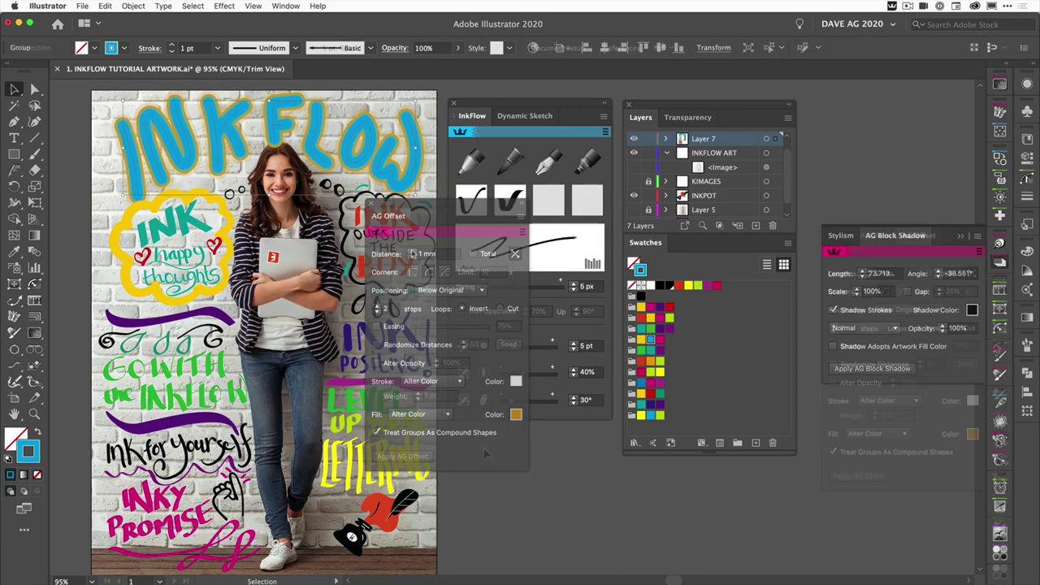